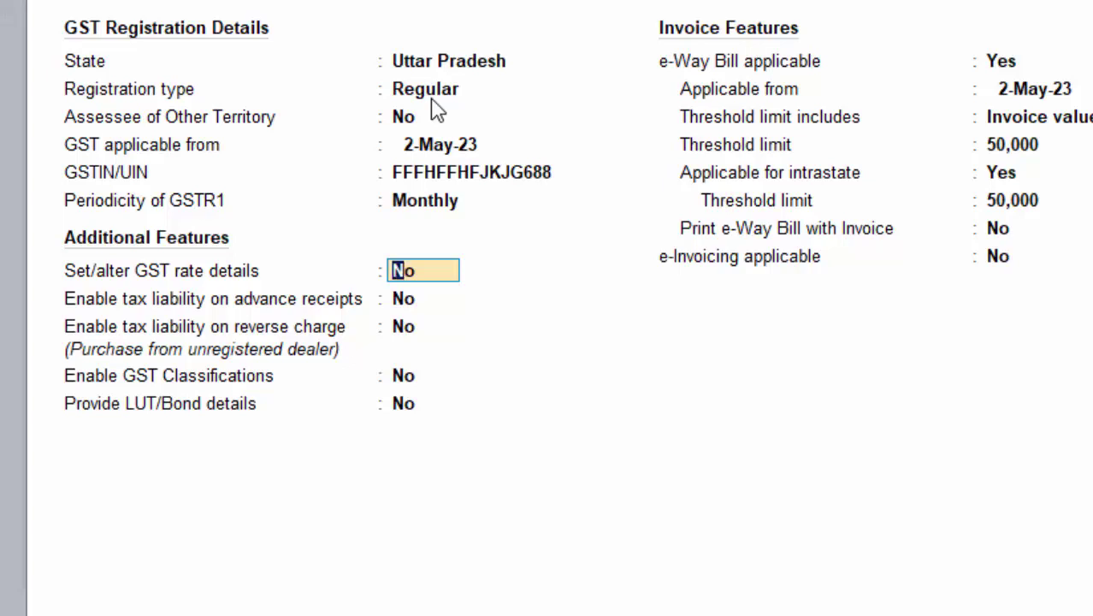
Step: Enable setting GST rate details for Harsh Store and set the company's taxability to Taxable
text(y)
key(Return)
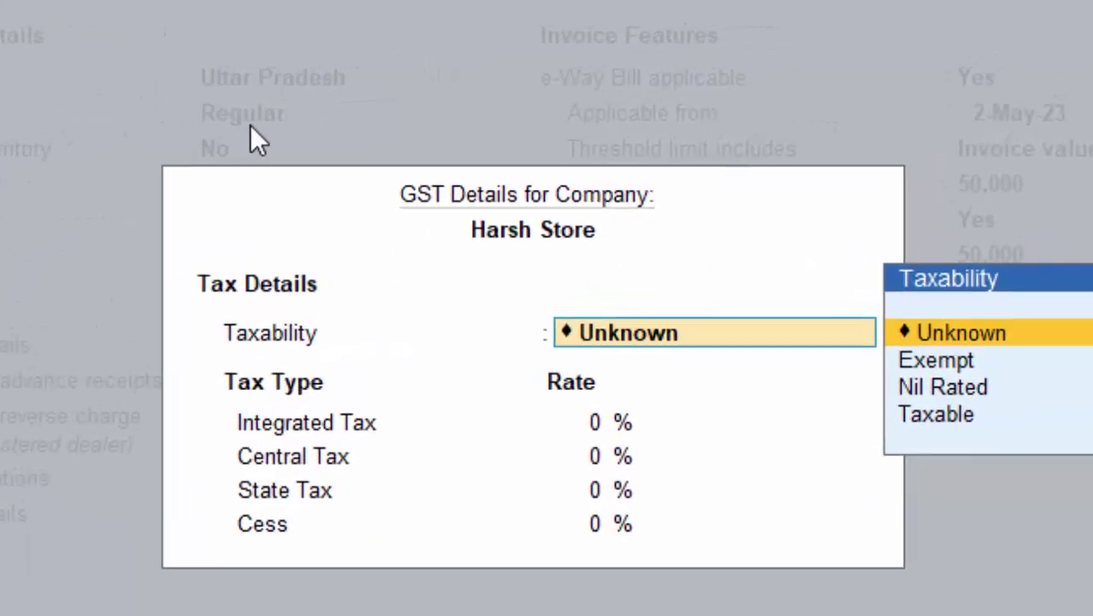
key(Down)
key(Down)
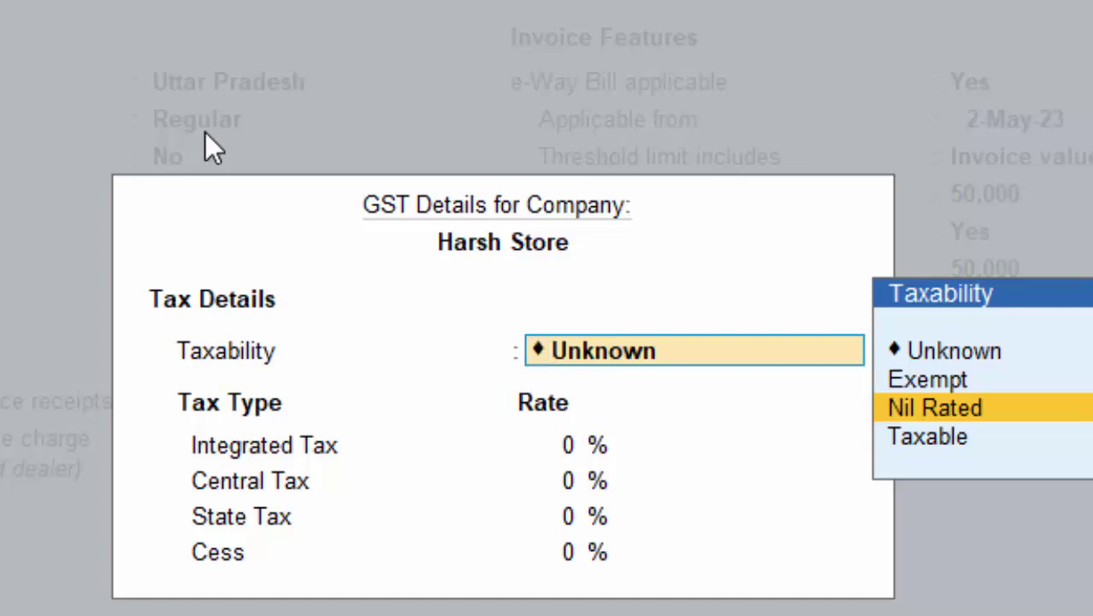
key(Down)
key(Return)
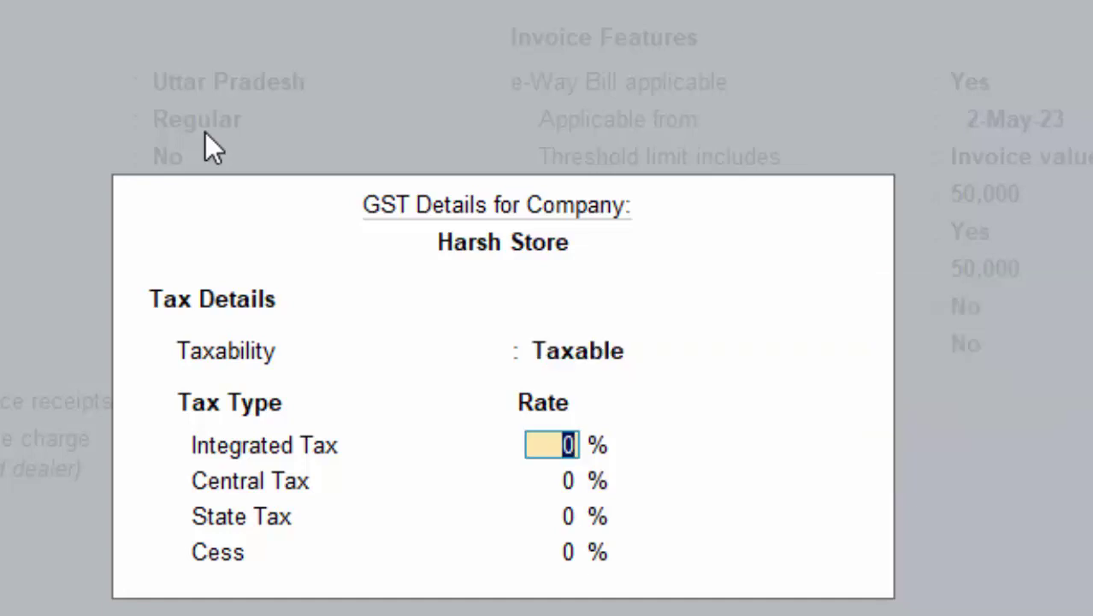
Step: Set the company's integrated tax rate to 5% with 0% cess, and accept No for the remaining additional GST features
text(5)
key(Return)
key(Return)
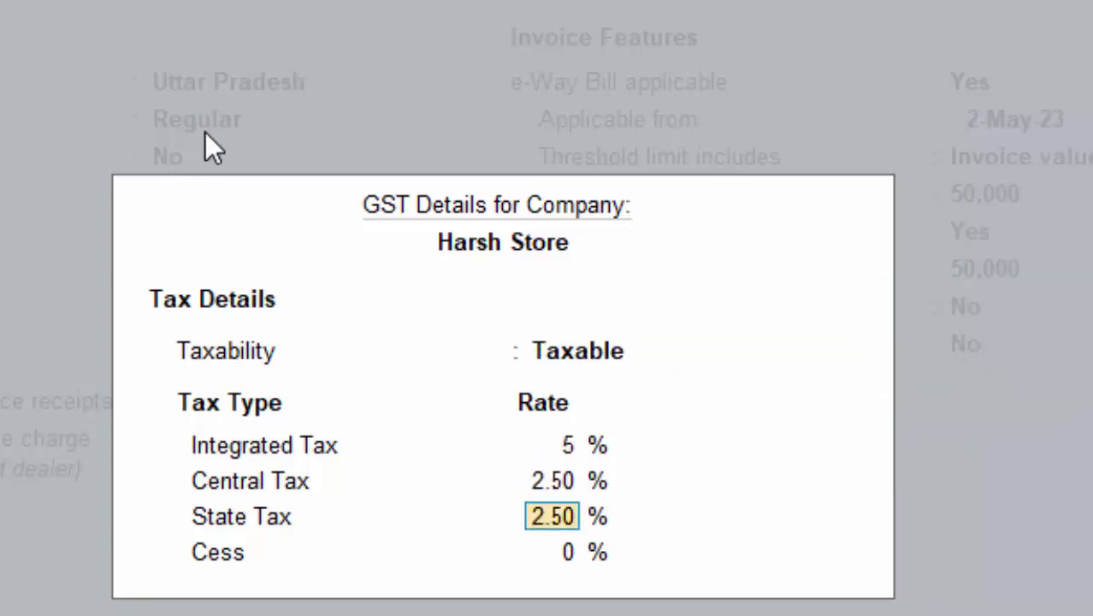
key(Return)
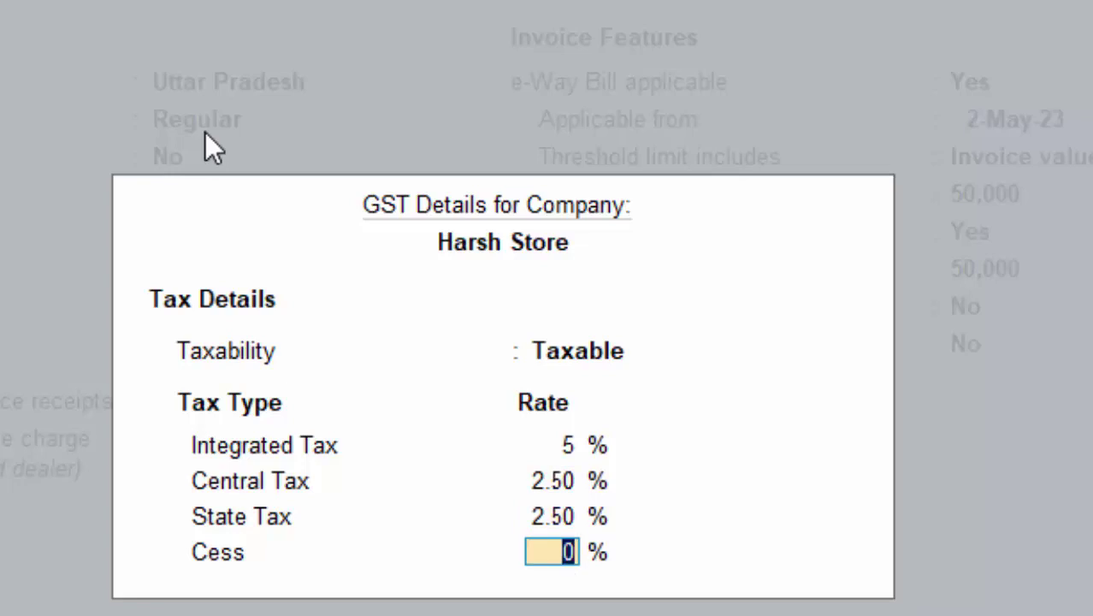
key(Return)
key(Return)
key(Return)
key(Return)
key(Return)
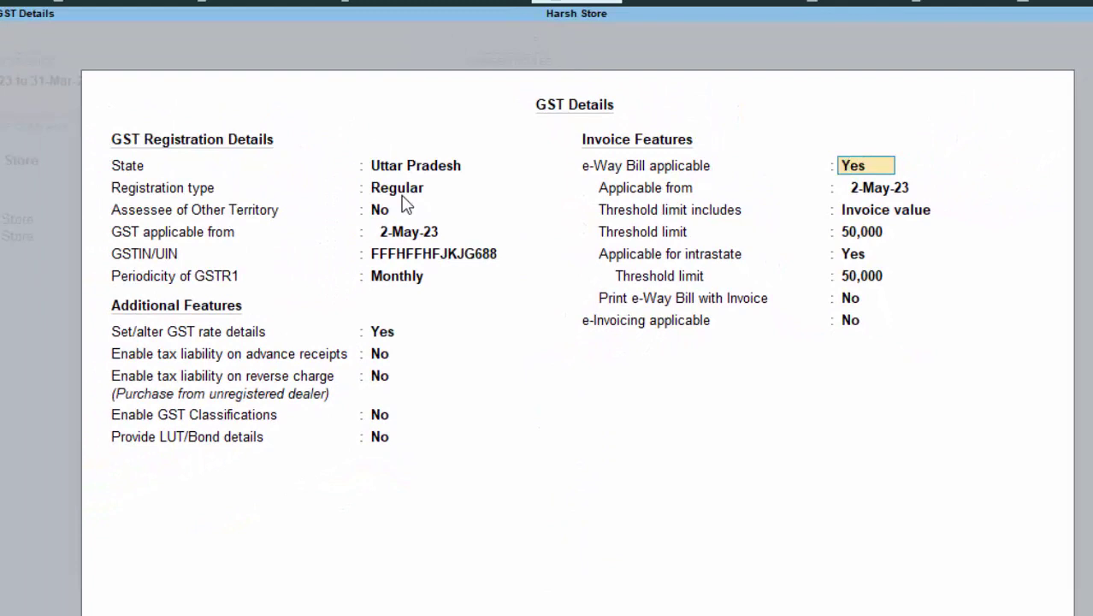
Step: Set e-Way Bill applicable to No, save the GST details and return to the Gateway of Tally
text(n)
key(Return)
key(Return)
key(Return)
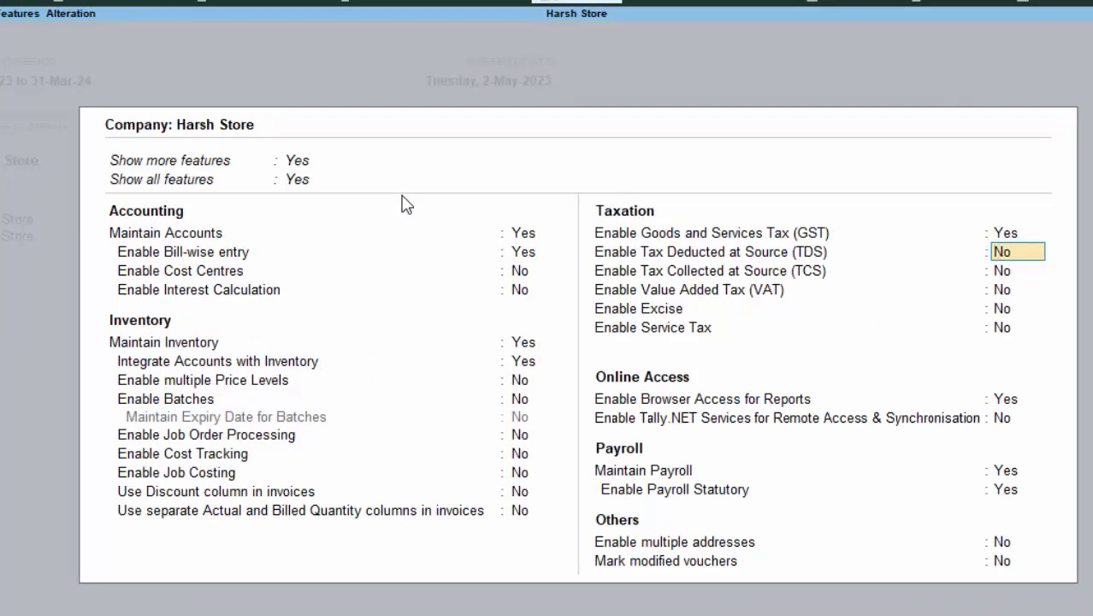
key(F3)
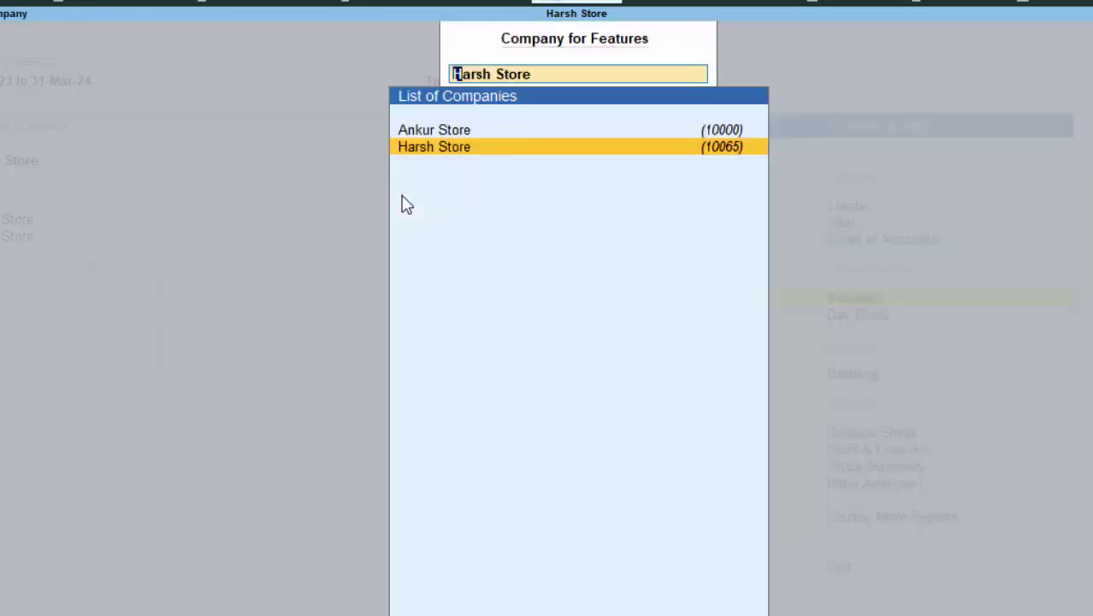
key(Escape)
key(Escape)
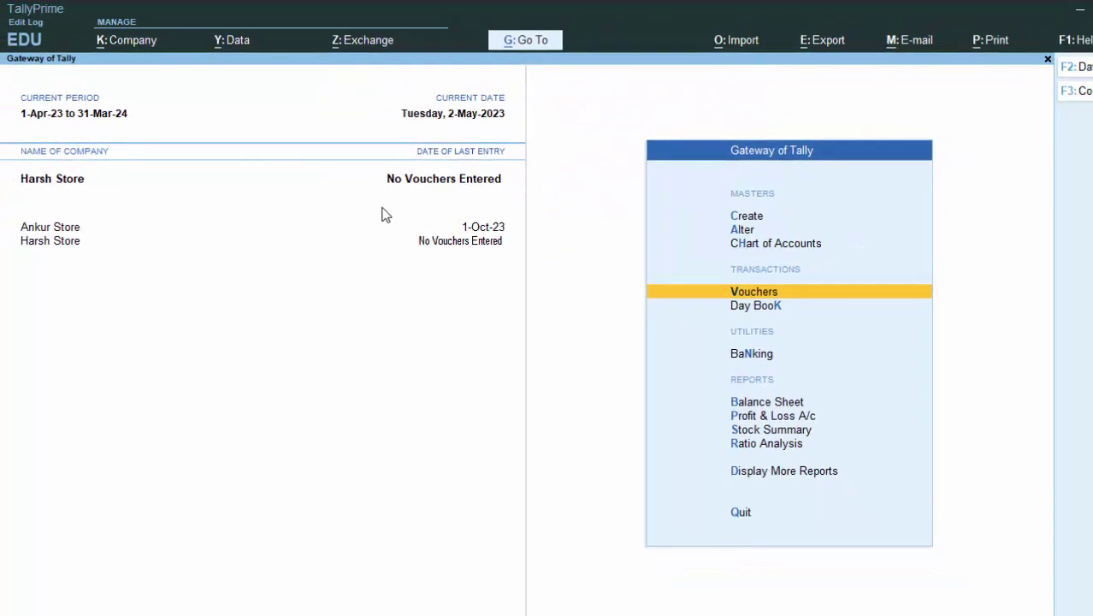
Step: Start a sales voucher numbered 1 with reference number 6474 dated 2-May-23
key(Return)
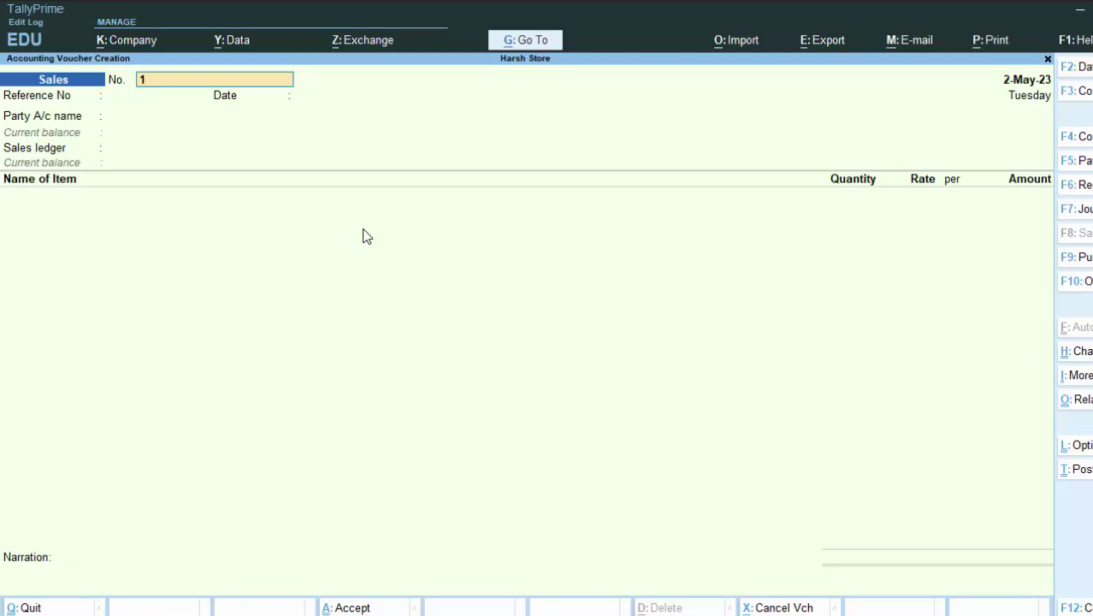
key(Return)
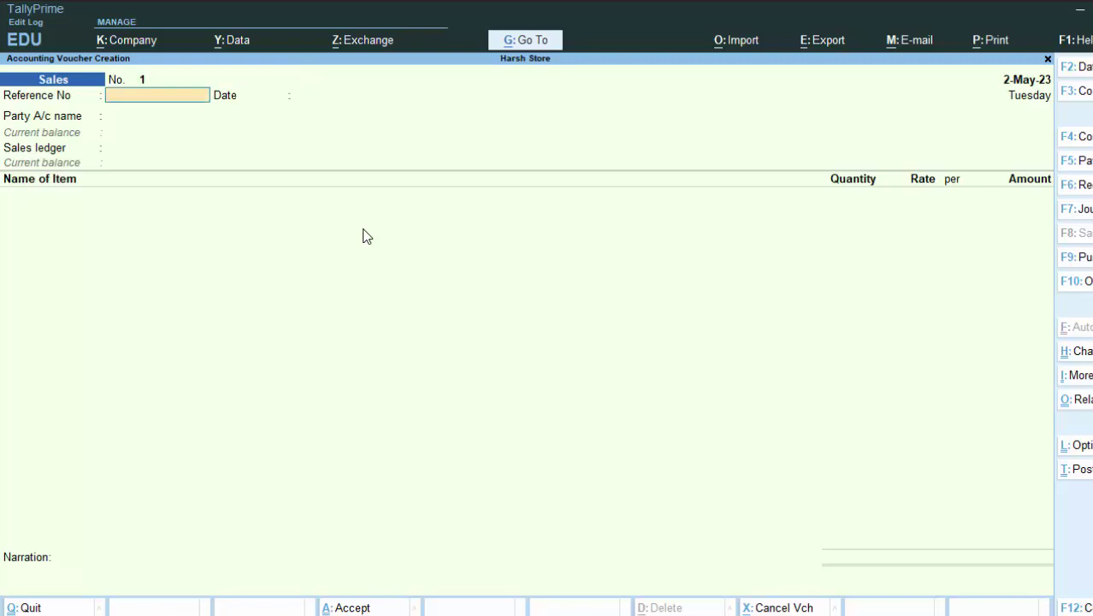
text(6474)
key(Return)
key(Return)
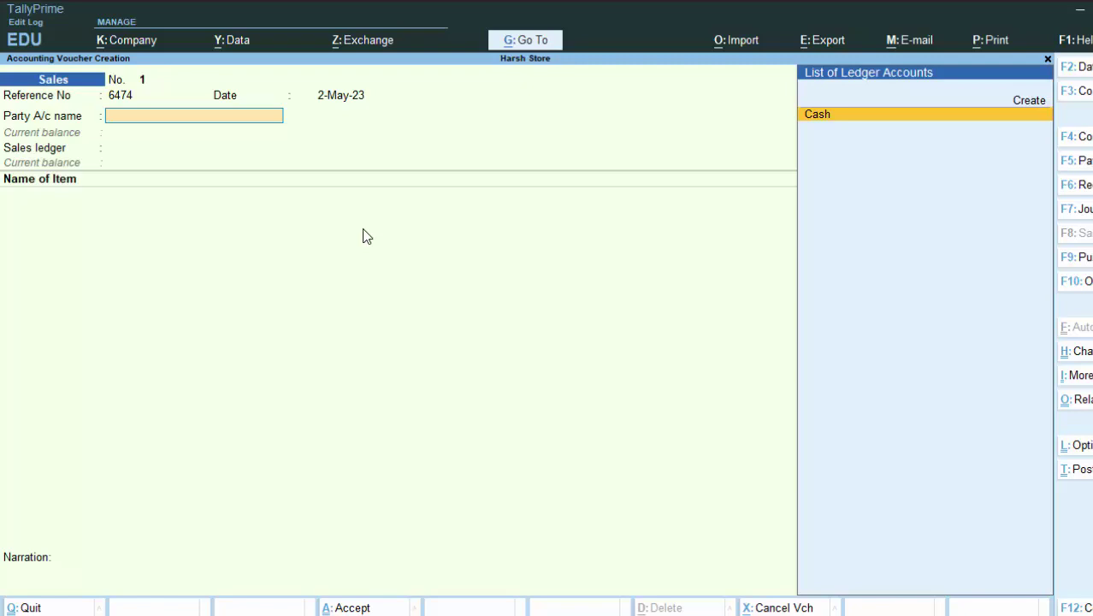
Step: Choose Cash as the party account, leaving the dispatch details blank and accepting the party details with Uttar Pradesh as place of supply
key(Return)
key(Return)
key(Return)
key(Return)
key(Return)
key(Return)
key(Return)
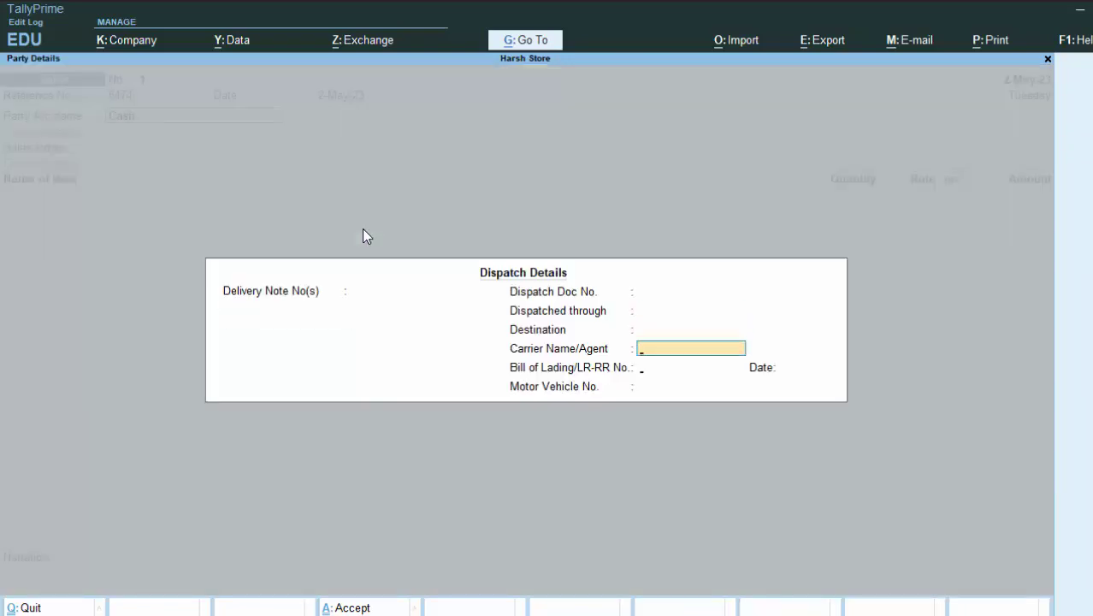
key(Return)
key(Return)
key(Return)
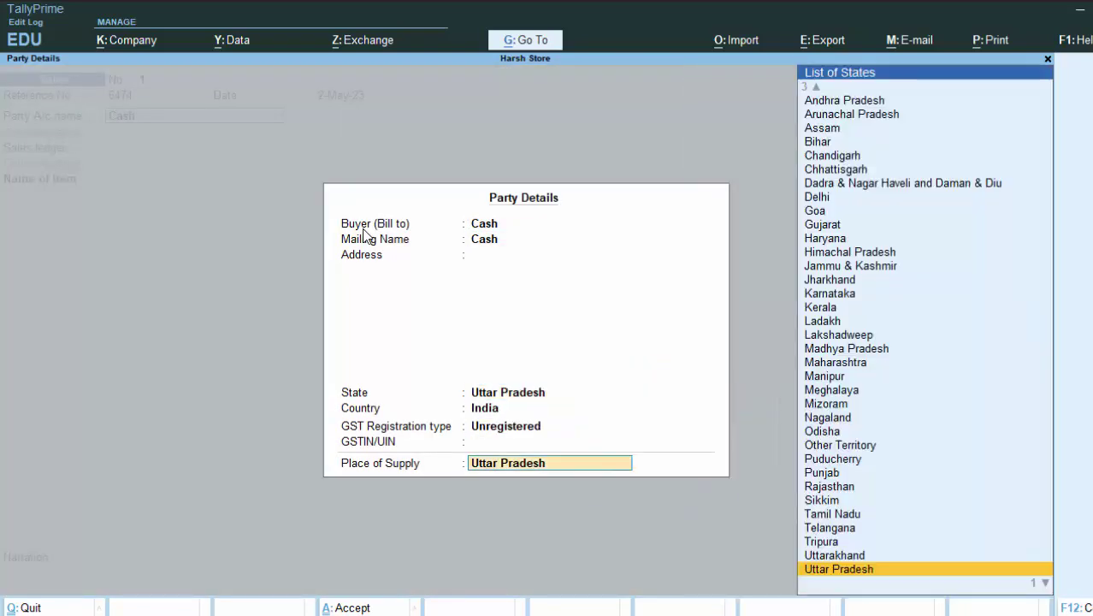
key(Return)
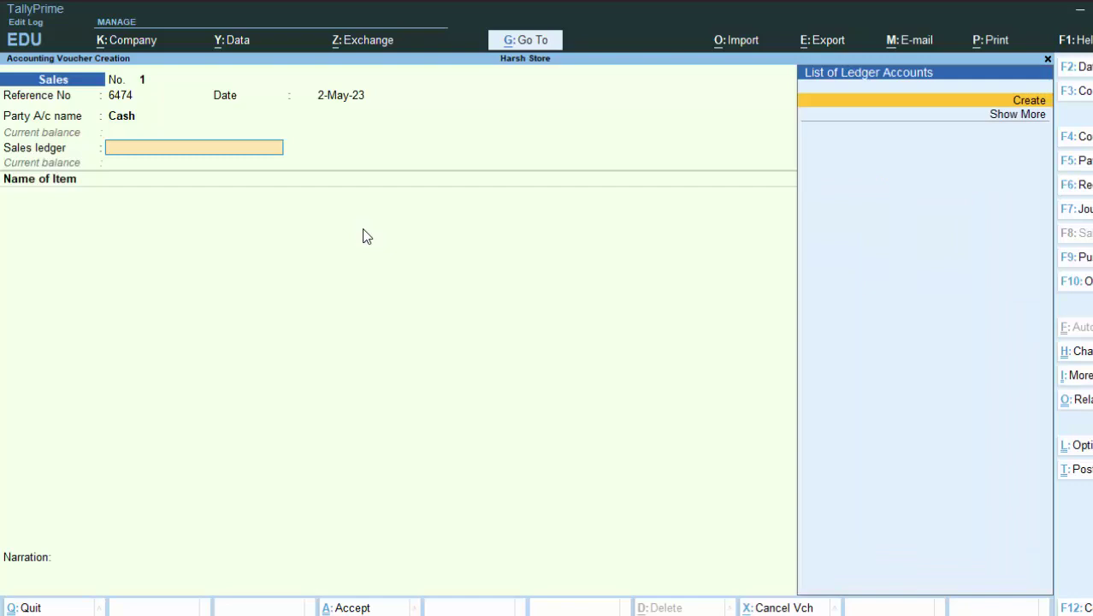
Step: Create a sales ledger named Sales under the Sales Accounts group from within the voucher
key(Return)
text(S)
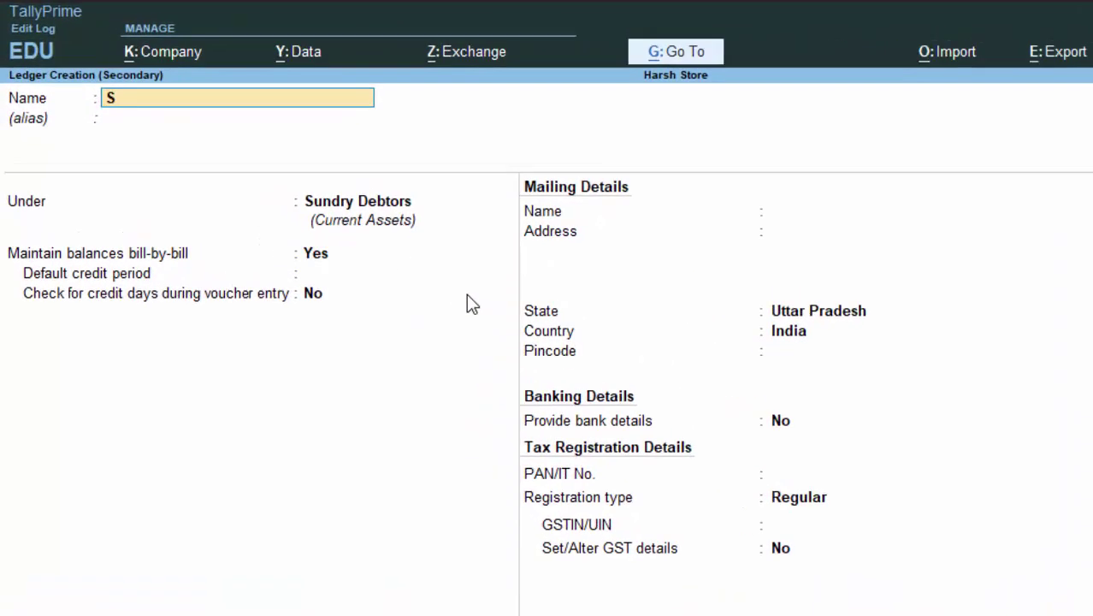
text(ales)
key(Return)
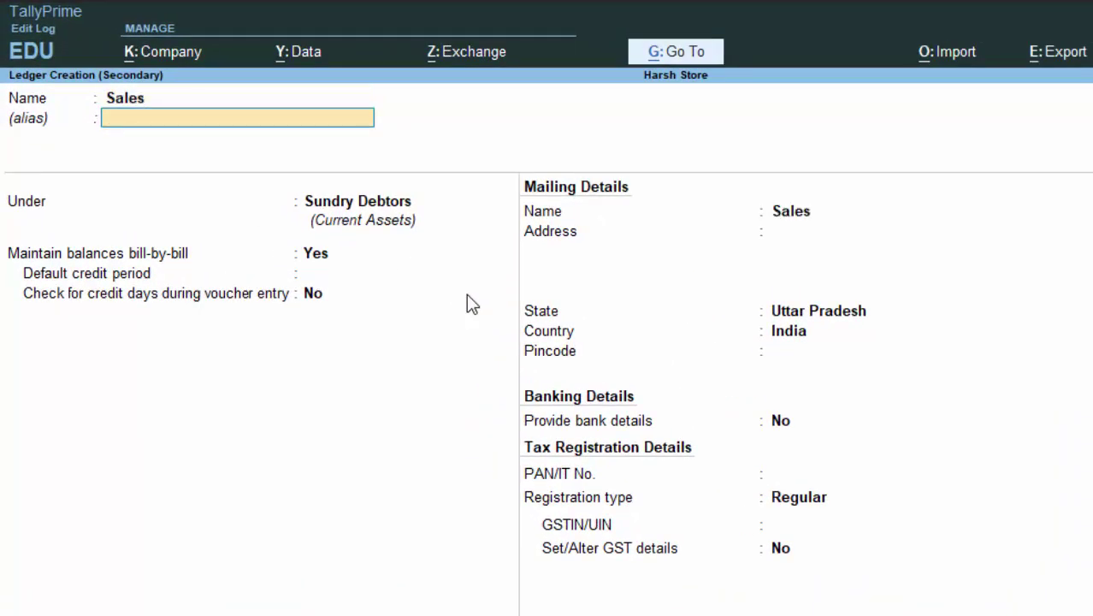
key(Return)
text(S)
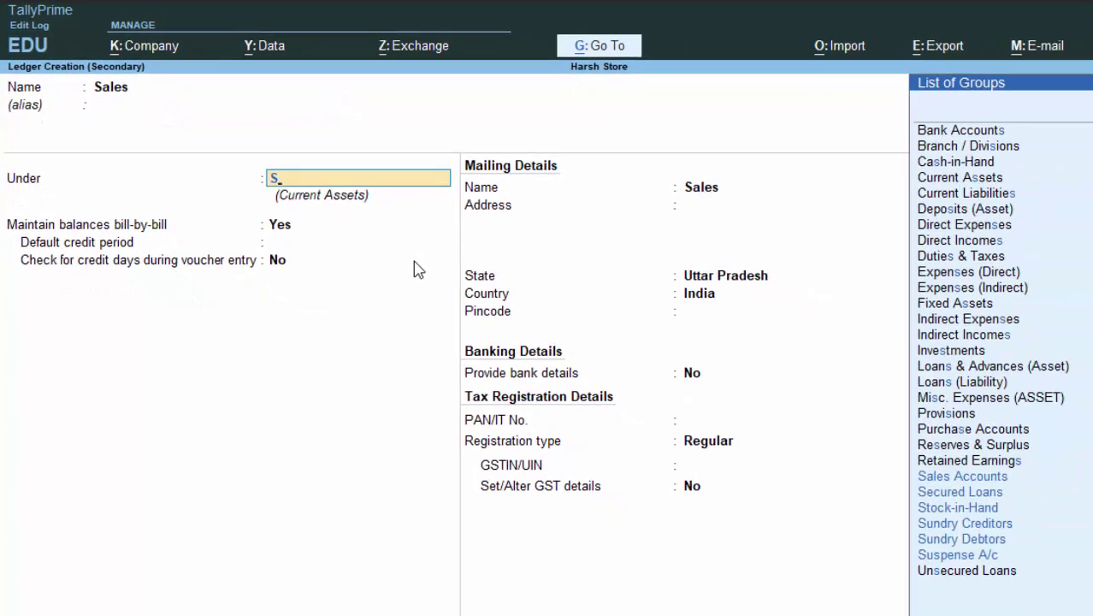
key(Return)
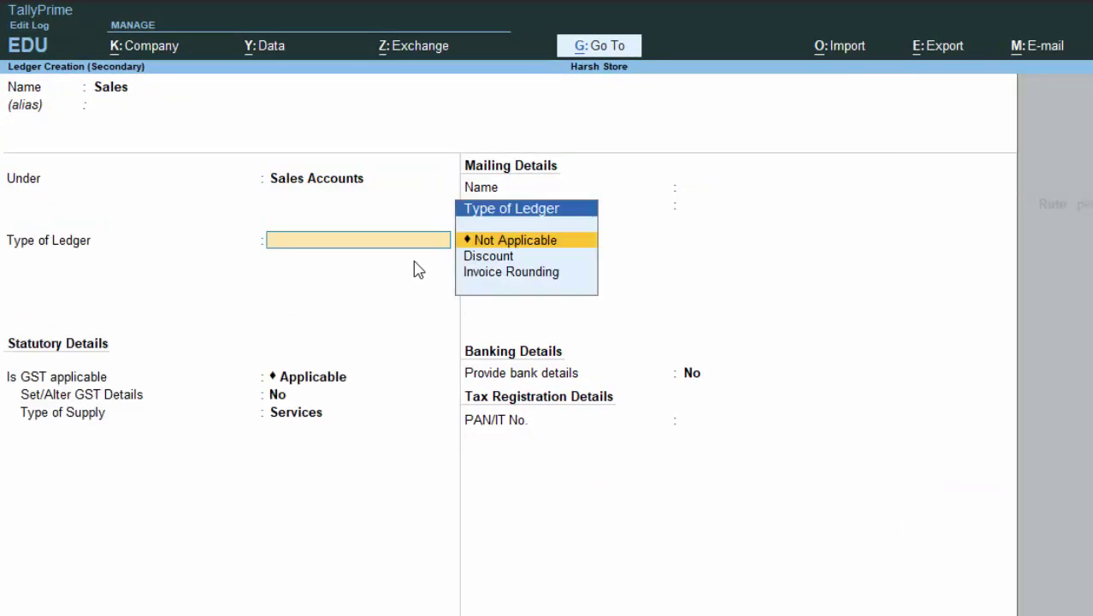
Step: Accept the Sales ledger's type as Not Applicable with GST applicable and no bank details, and save the ledger
key(Return)
key(Return)
key(Return)
key(Return)
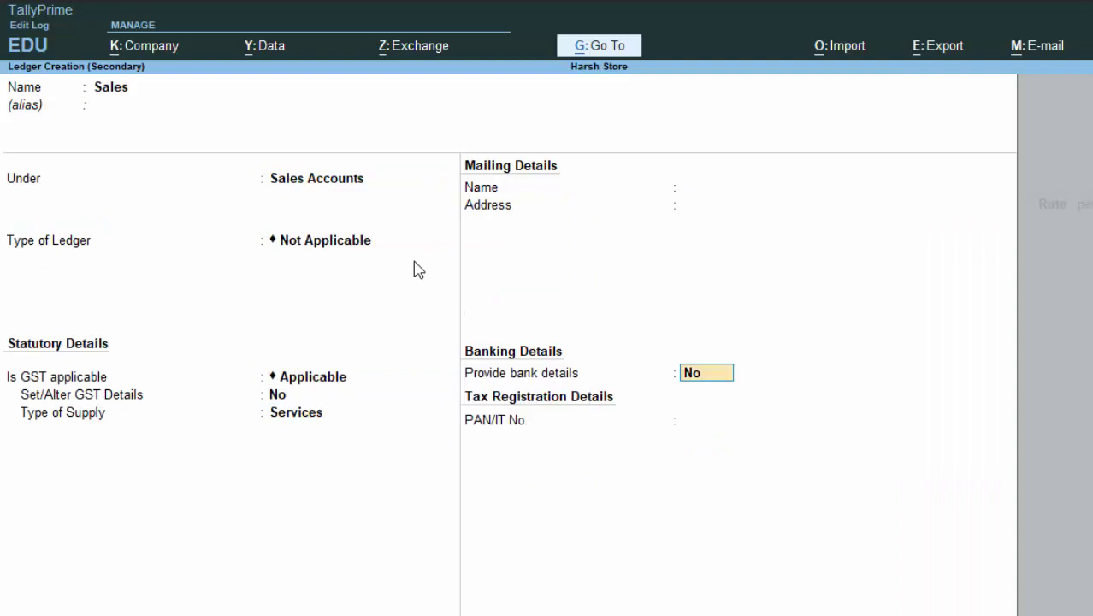
key(Return)
key(Return)
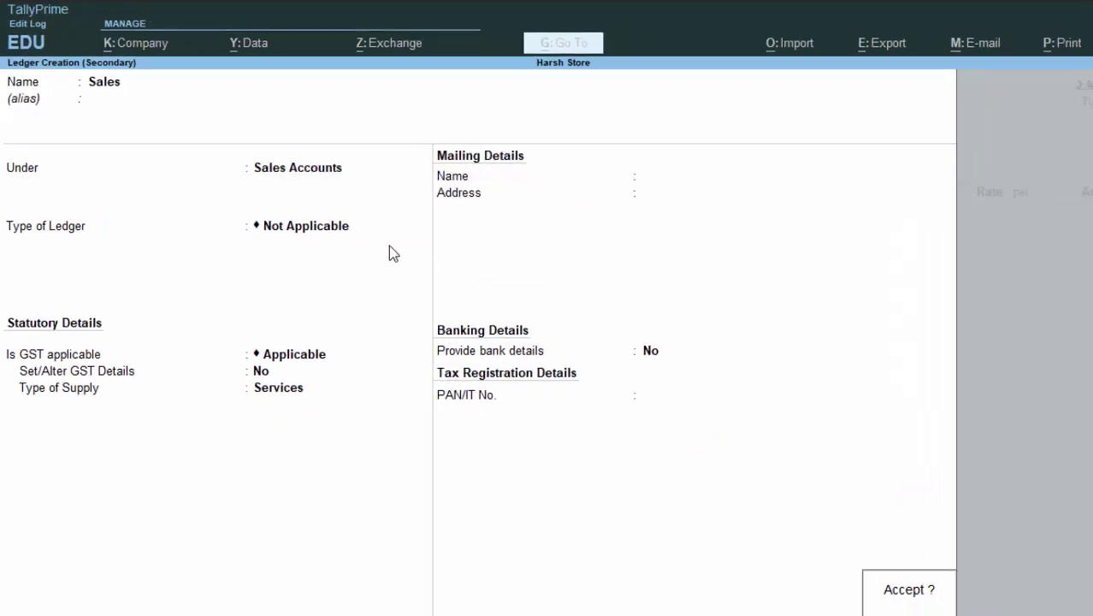
key(Return)
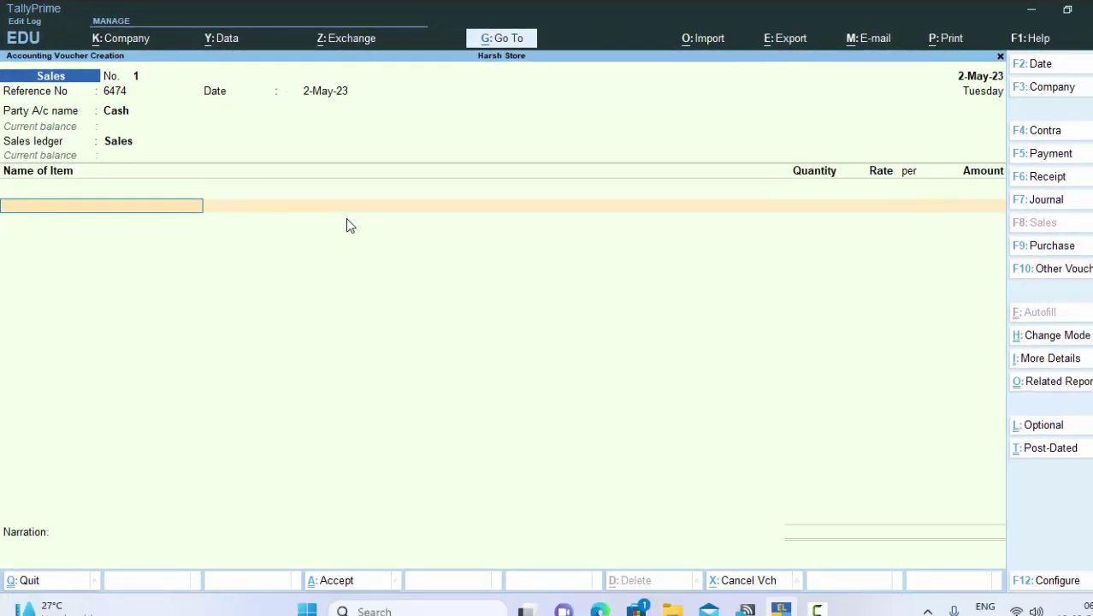
Step: Create a stock item named Sugar under the Primary group from the voucher's item line
key(alt)
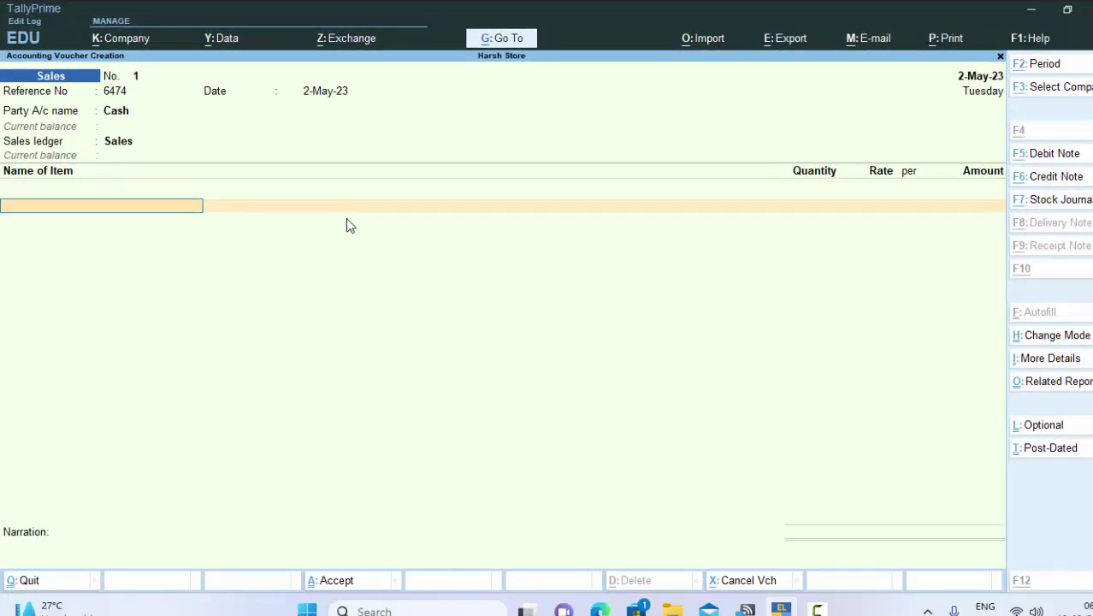
key(alt+c)
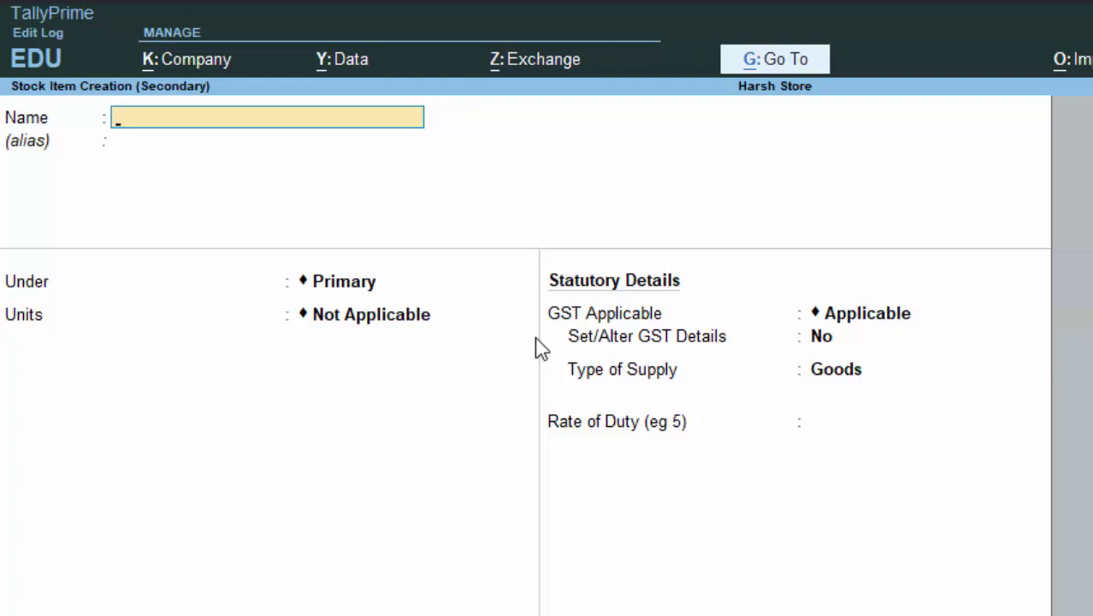
text(Sugar)
key(Return)
key(Return)
key(Return)
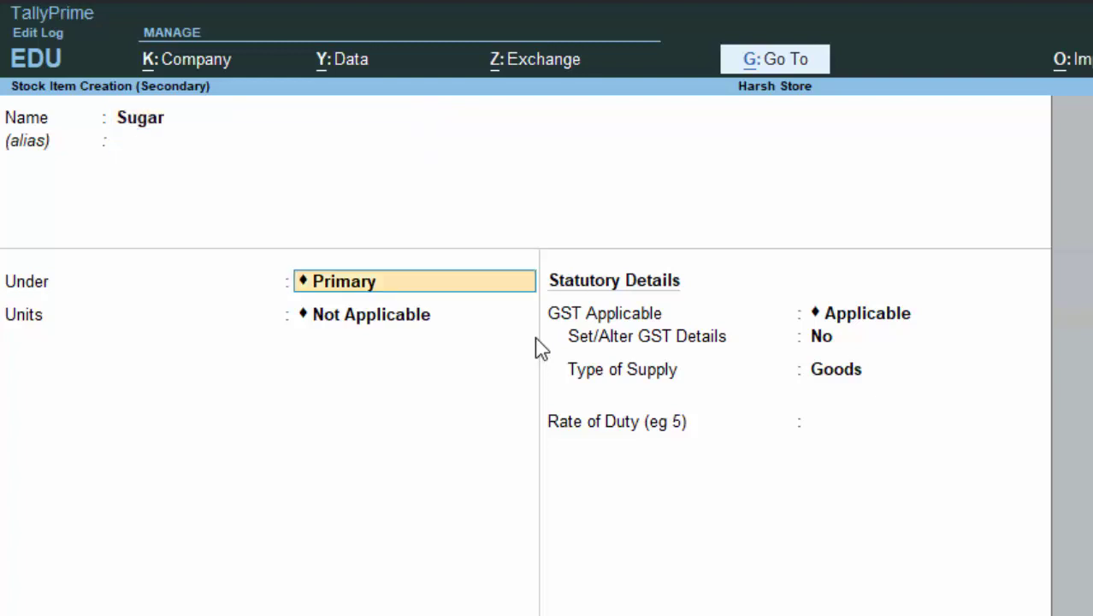
Step: Create a simple unit for Sugar with symbol kg, formal name Kilogram, UQC KGS-KILOGRAMS and 3 decimal places
key(Up)
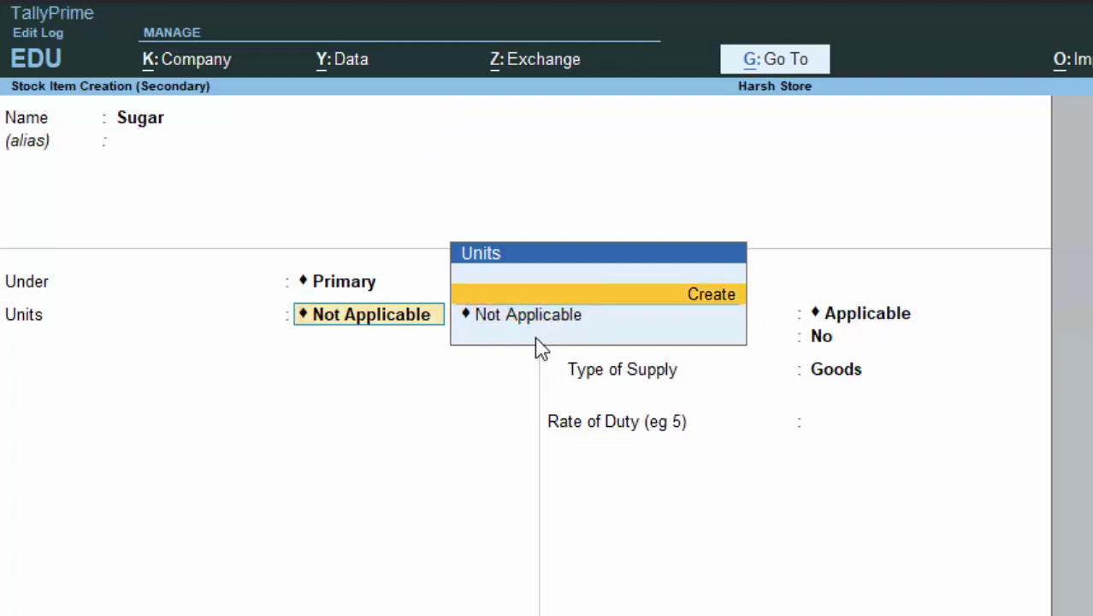
key(Return)
text(kg)
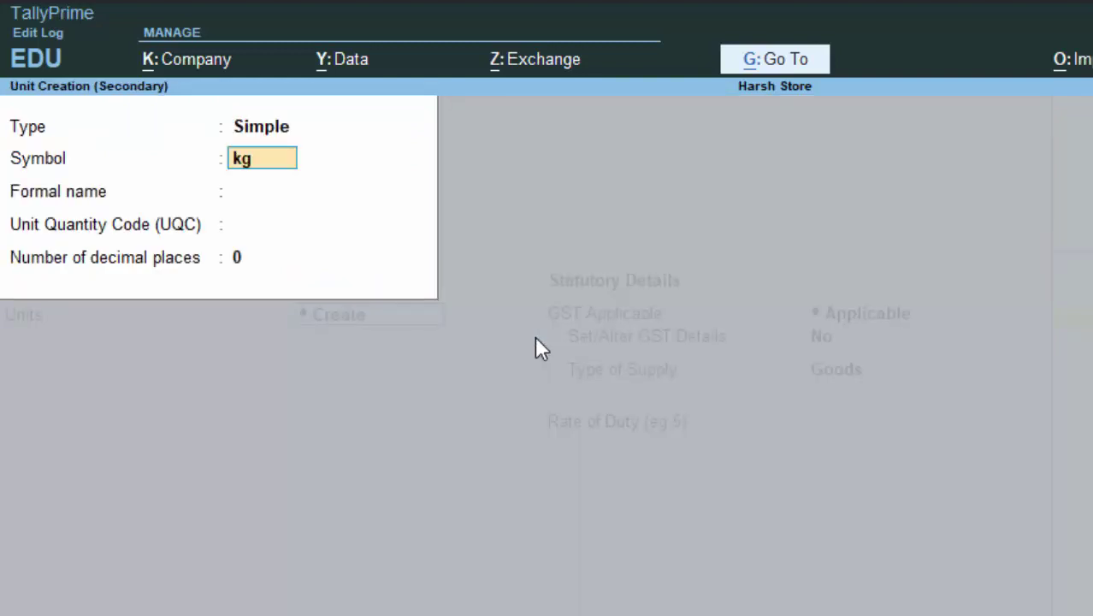
key(Return)
text(Kil)
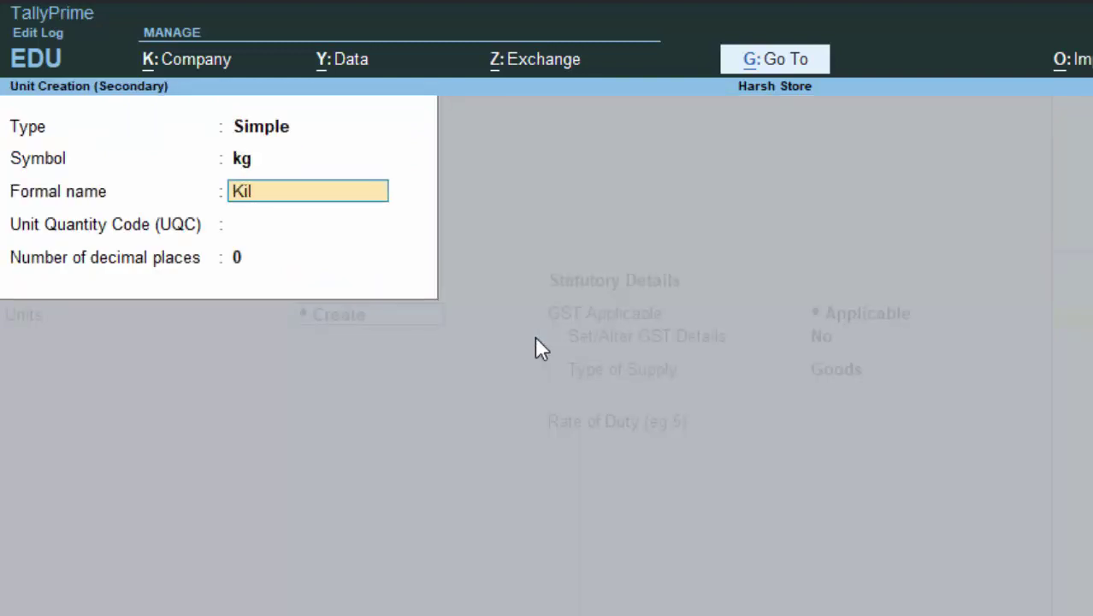
text(ogram)
key(Return)
text(kg)
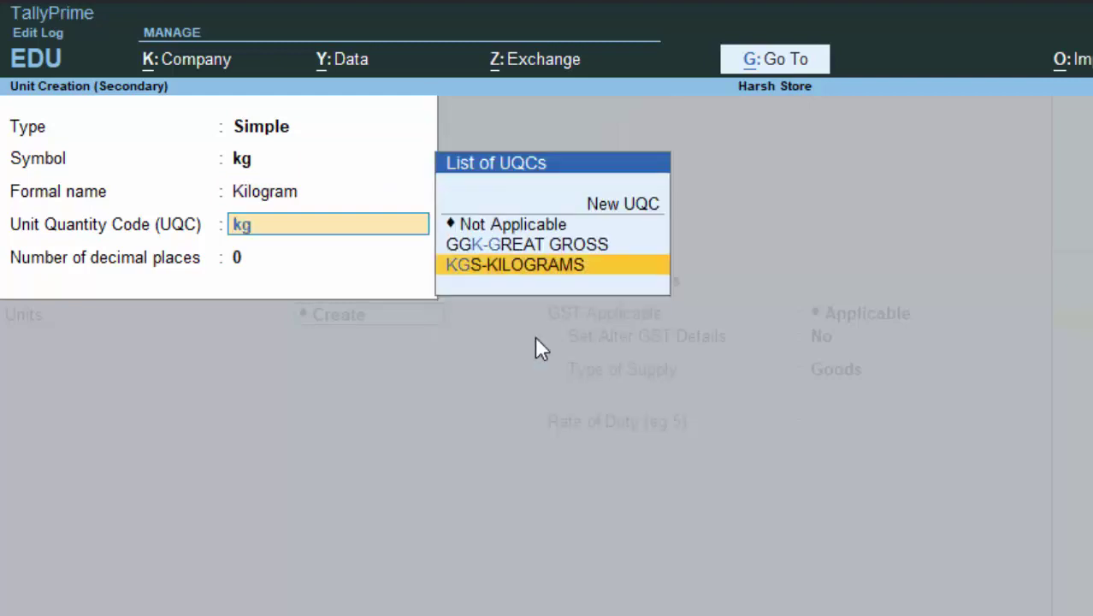
key(Return)
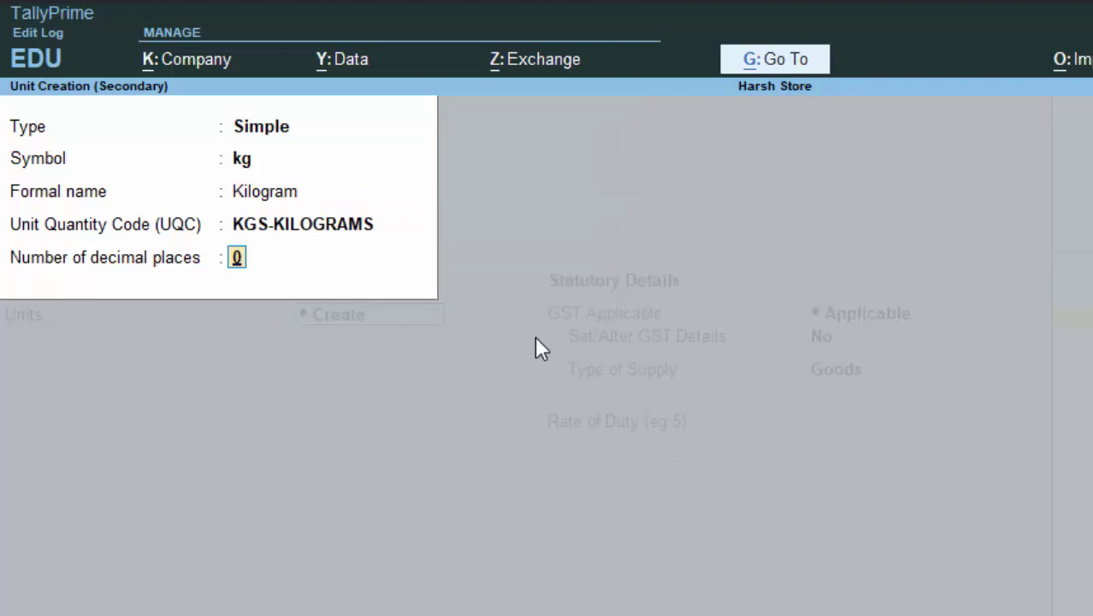
text(3)
key(Return)
key(Return)
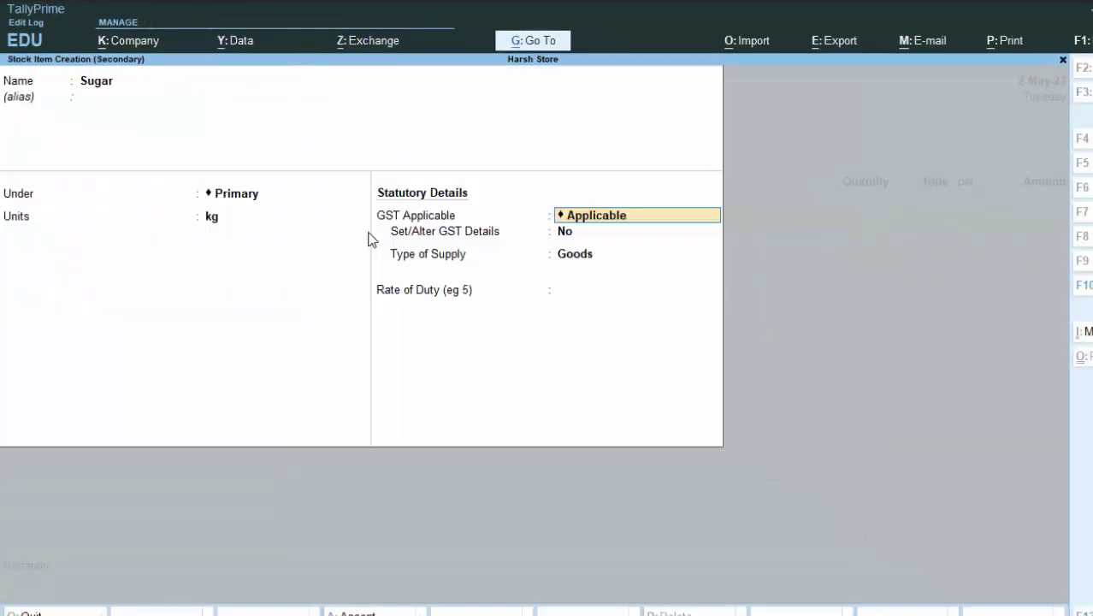
Step: Keep GST applicable with Goods as Sugar's type of supply, set the rate of duty to 5 and save the item into the voucher
key(Return)
key(Return)
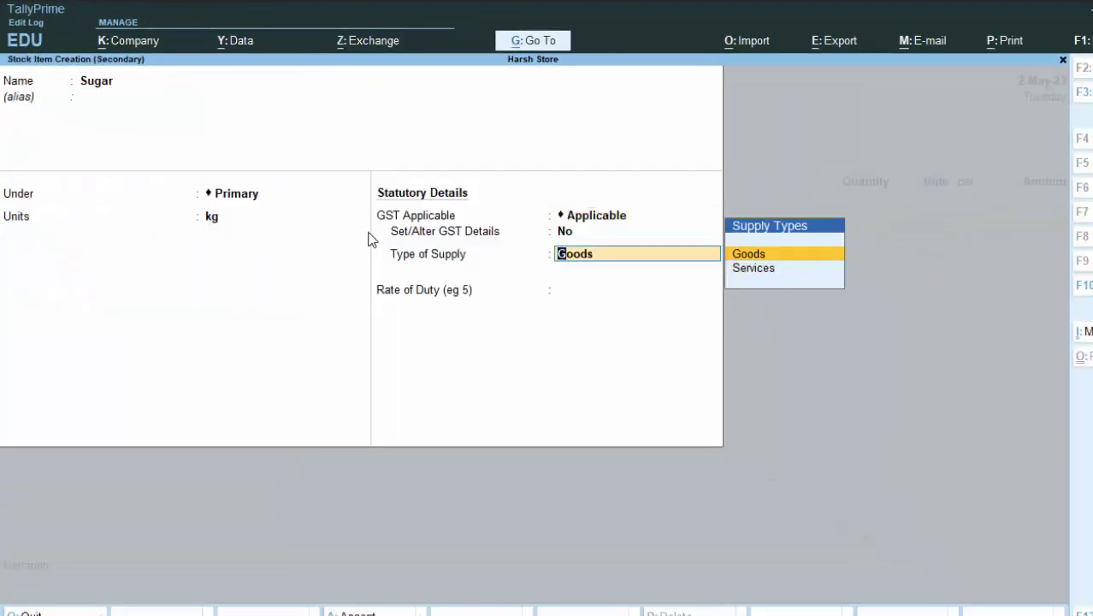
key(Return)
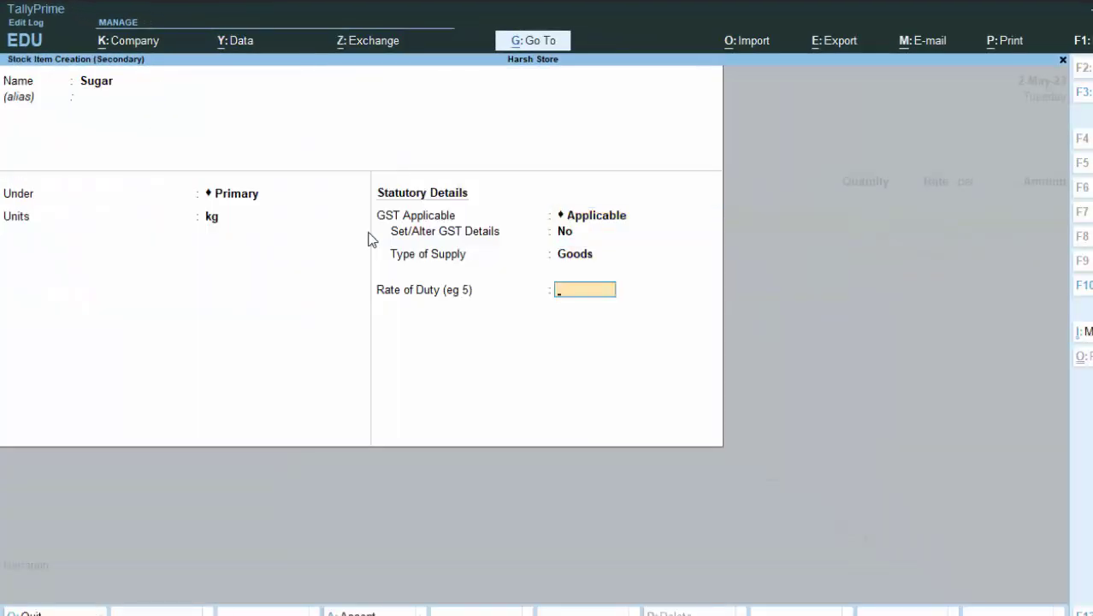
key(BackSpace)
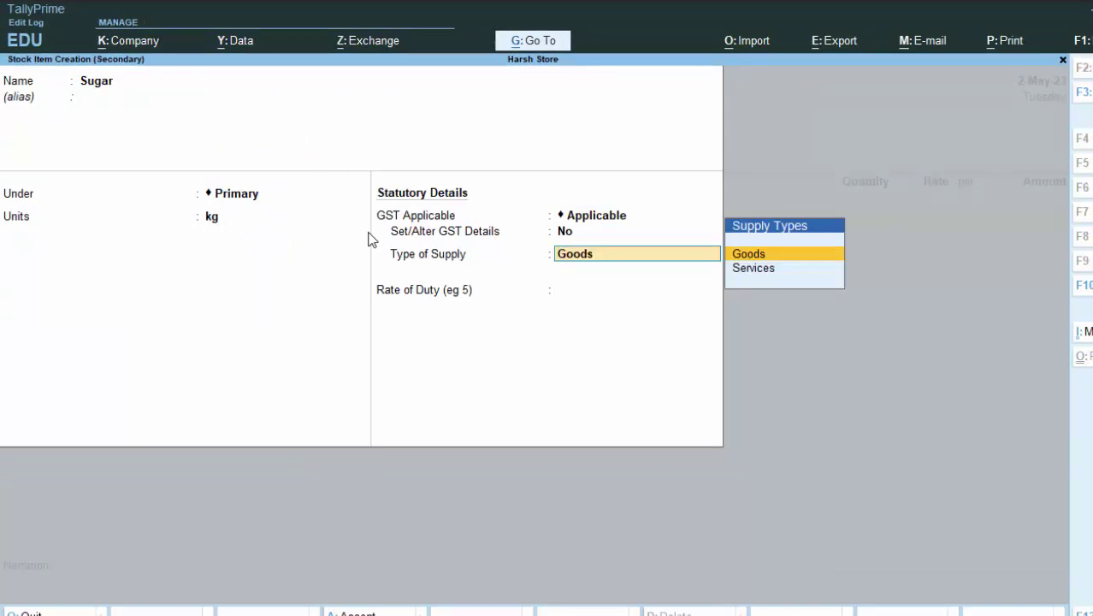
key(Return)
text(5)
key(Return)
key(Return)
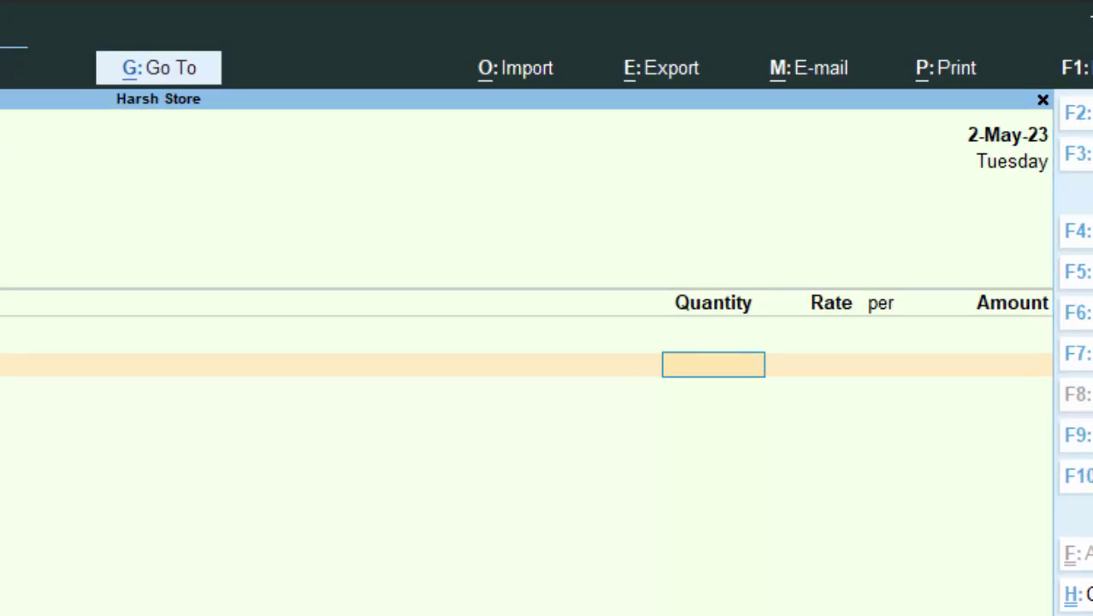
Step: Try to enter 7 kg as Sugar's quantity in the sales voucher, and quit the voucher without saving
text(7)
key(Return)
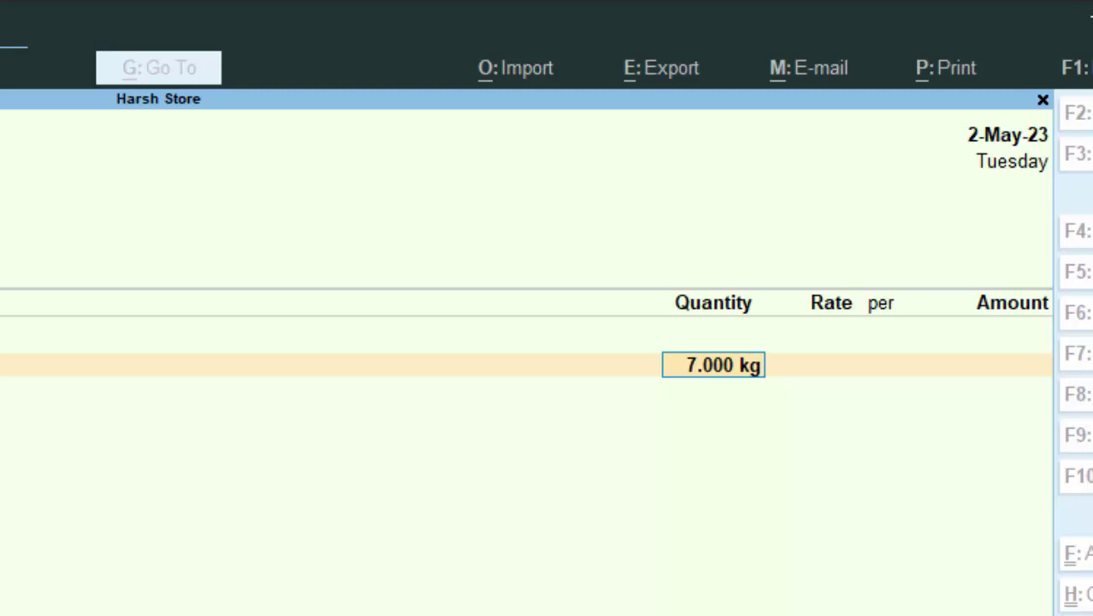
key(Return)
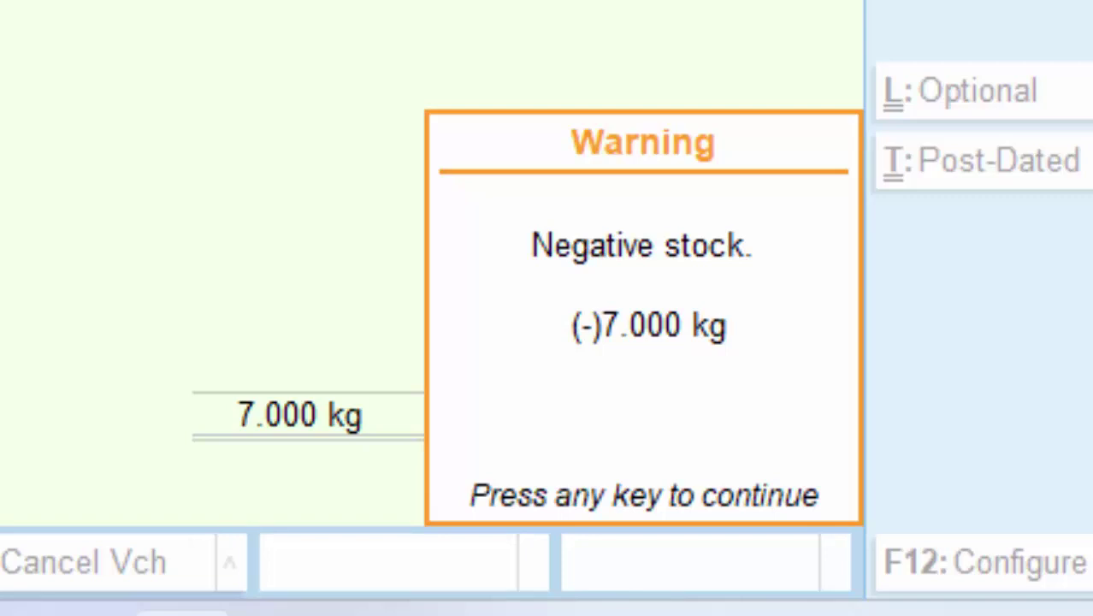
key(Escape)
key(Escape)
key(y)
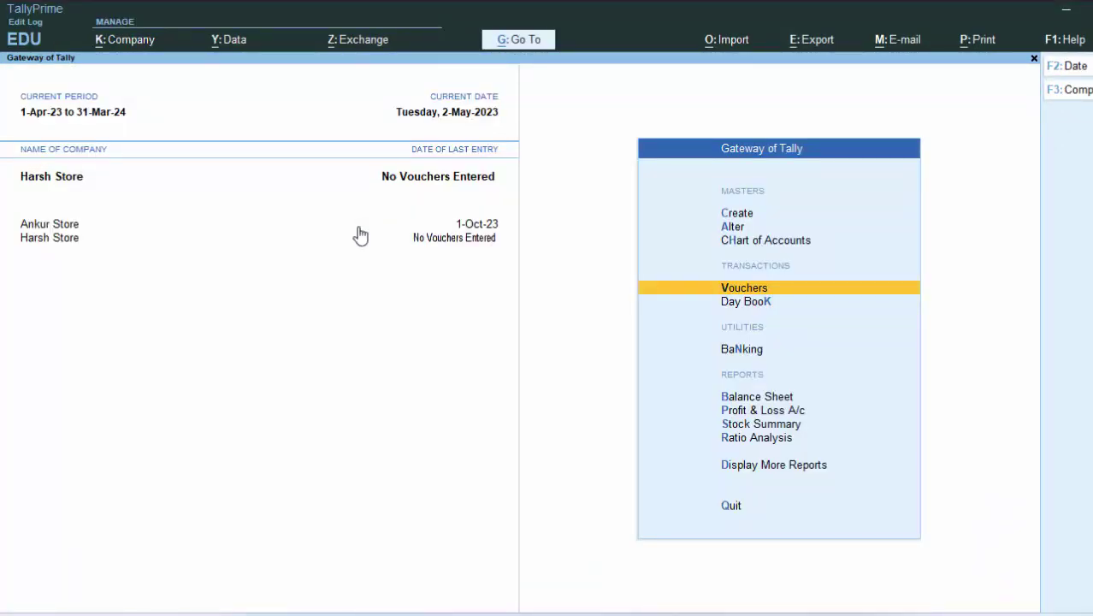
Step: Start a new purchase voucher and enter 4664 as the supplier invoice number
key(v)
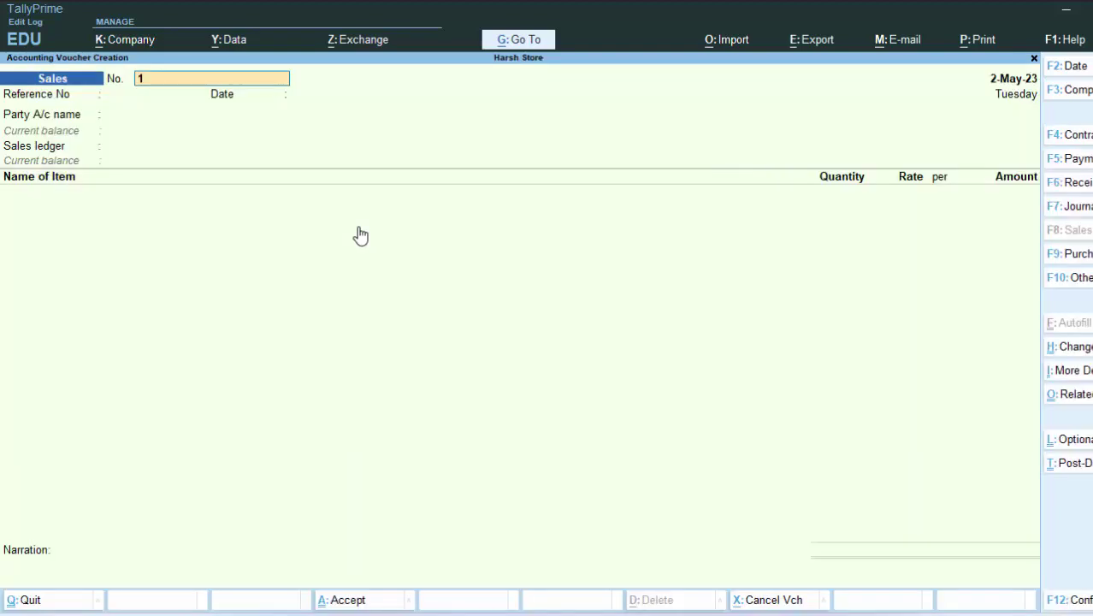
click(1061, 261)
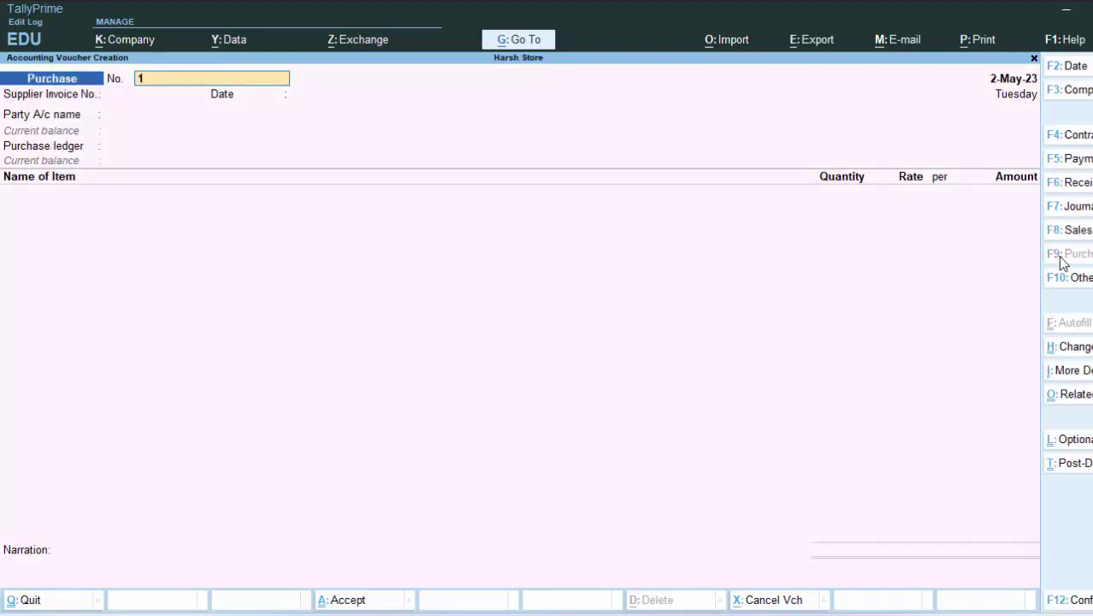
key(Return)
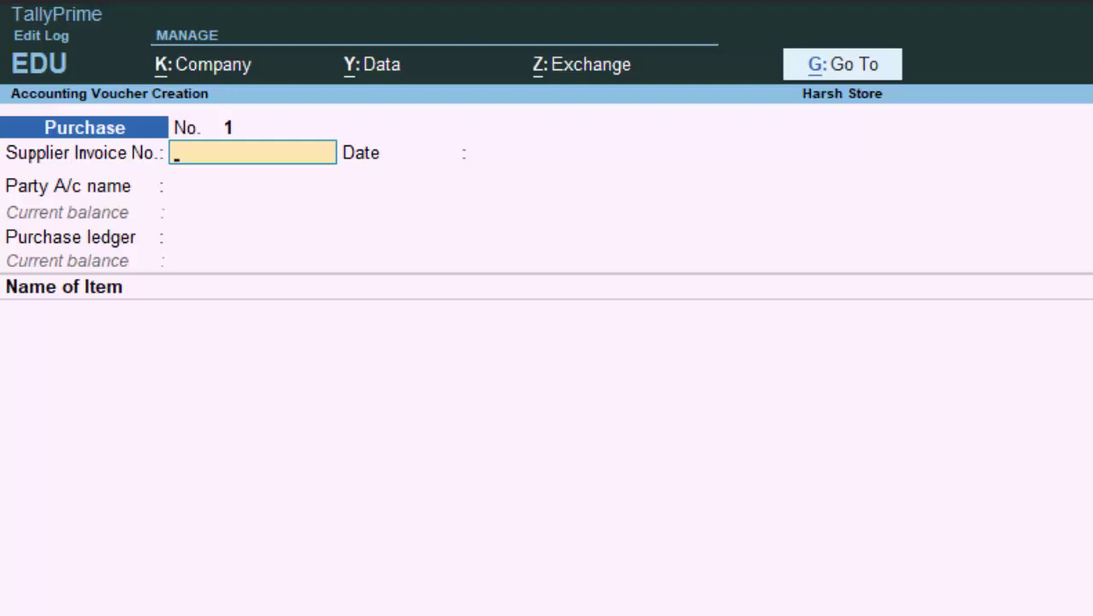
text(4664)
key(Return)
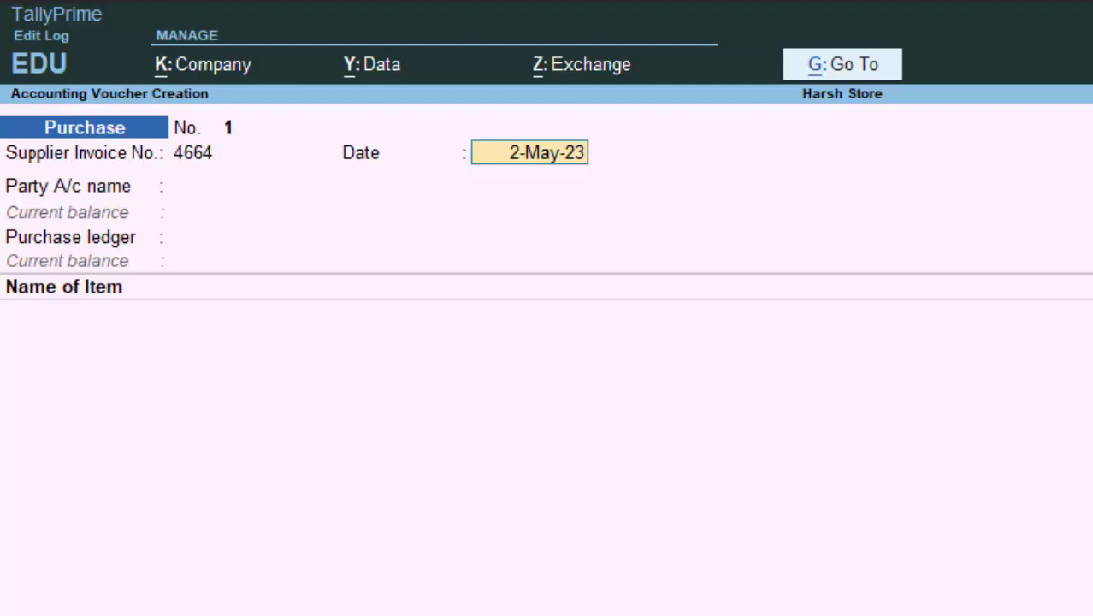
Step: Try to change the purchase voucher's date to 1-4-2023
key(F2)
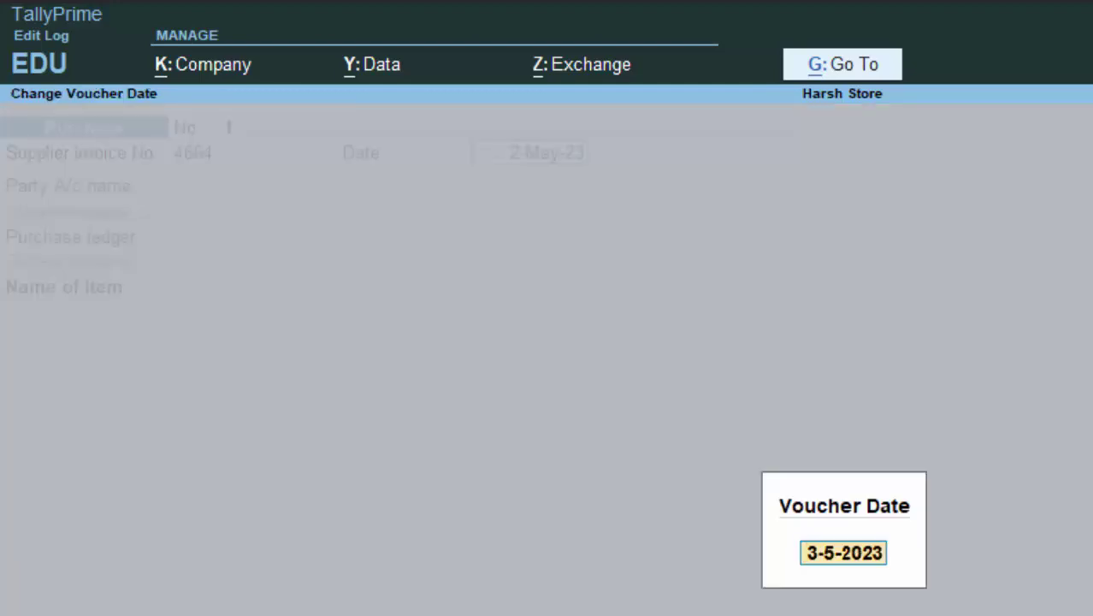
text(1)
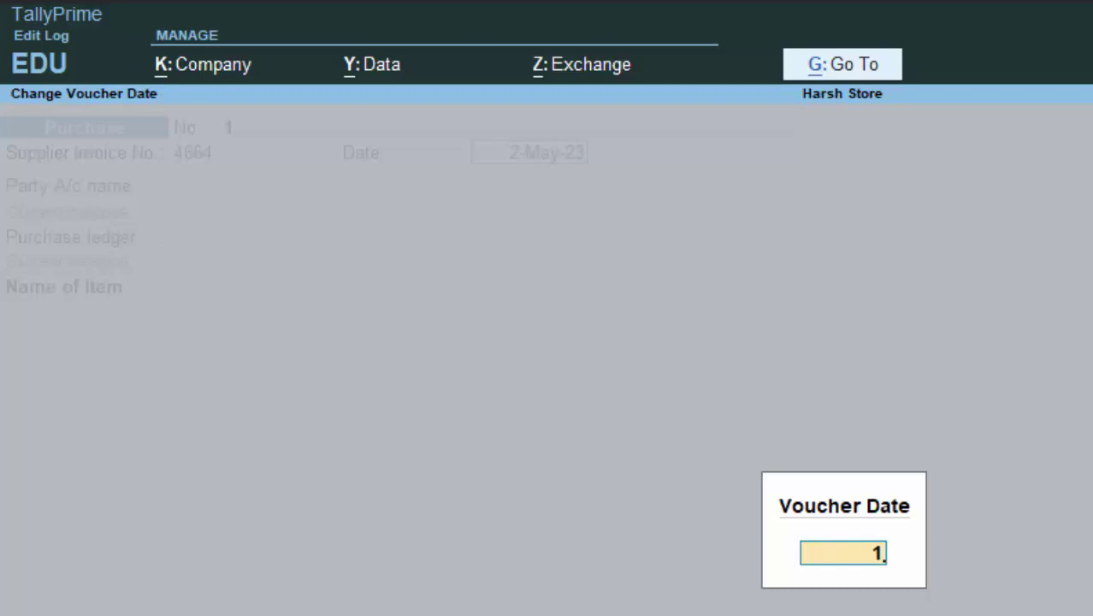
text(-4-2023)
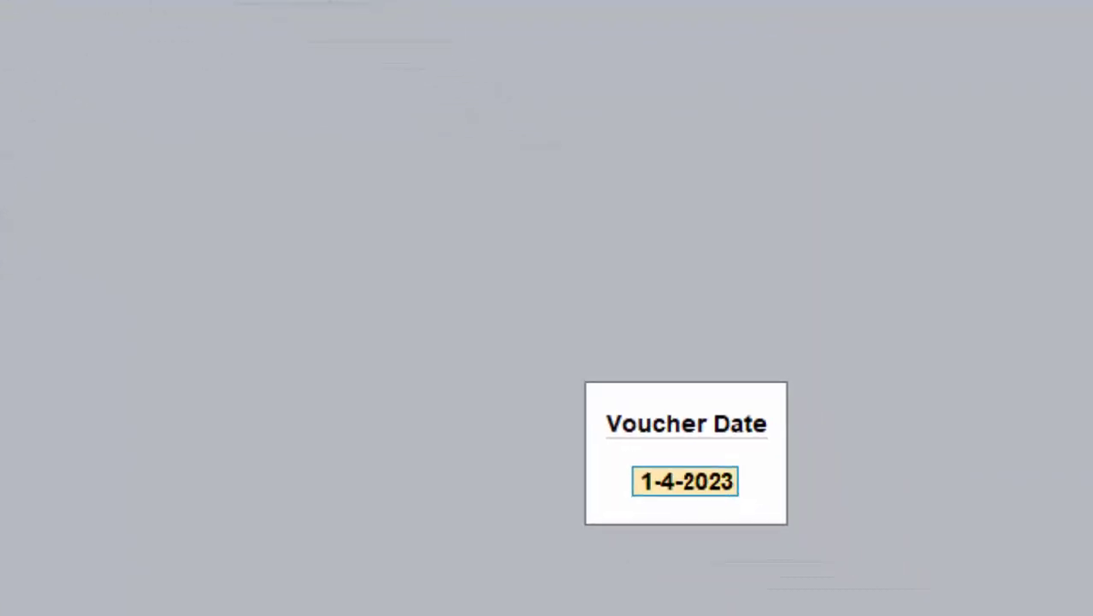
key(Return)
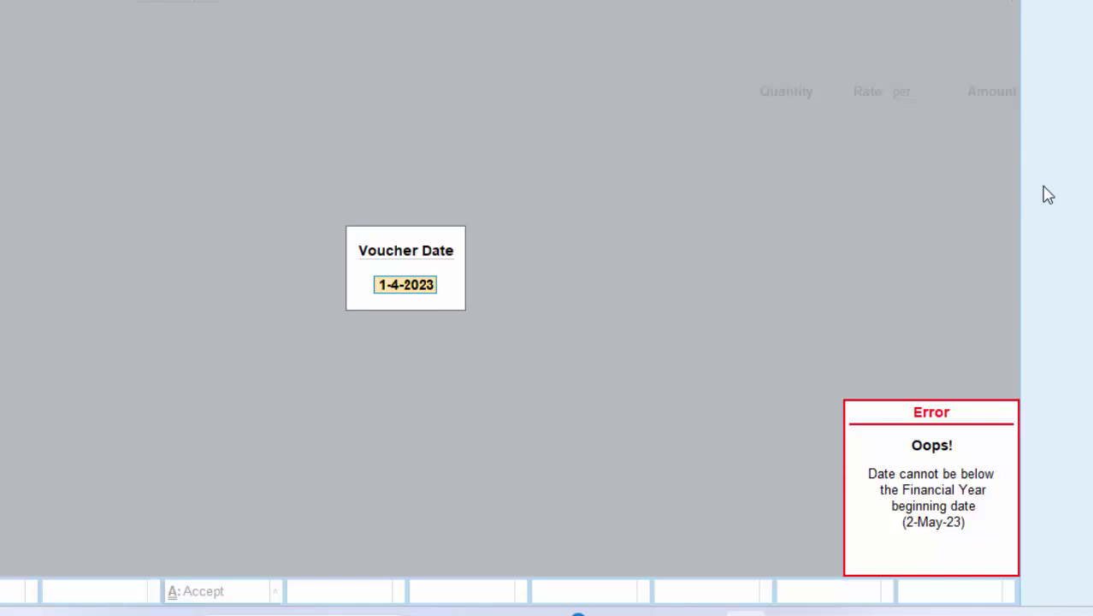
Step: Set the purchase voucher's date to 2-5-23
key(BackSpace)
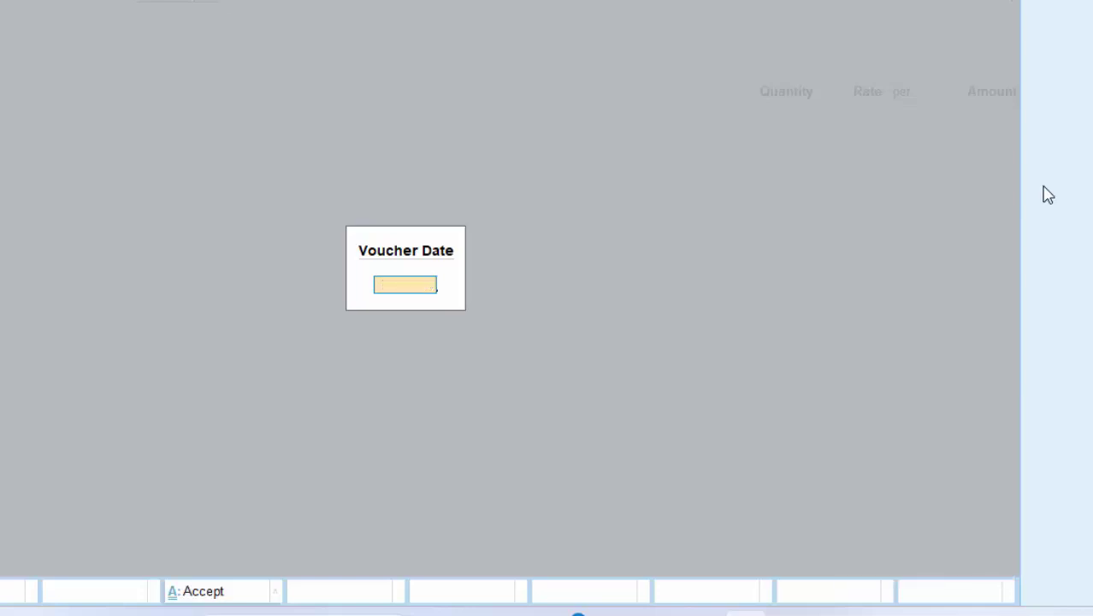
text(2-5-23)
key(Return)
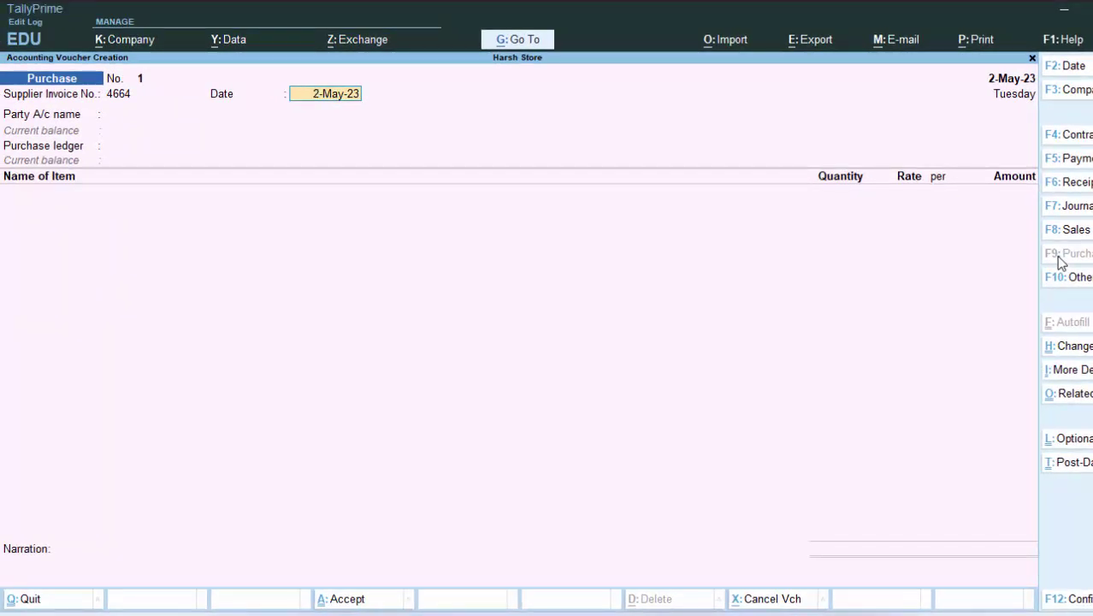
Step: Clear the supplier invoice date and enter it again as 2-5-23, staying in the purchase voucher
key(BackSpace)
key(Escape)
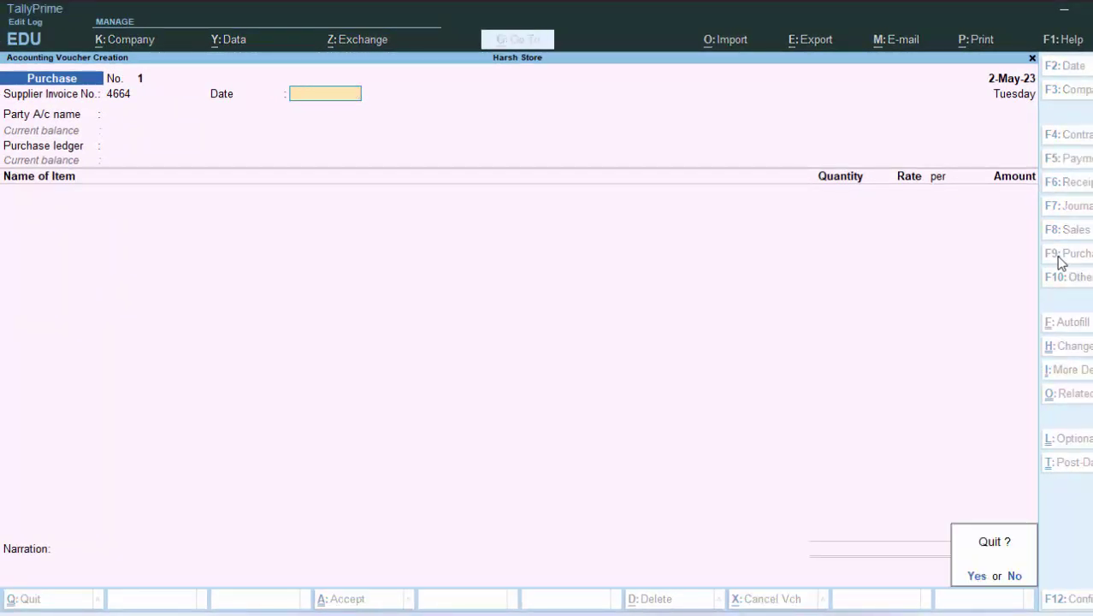
key(n)
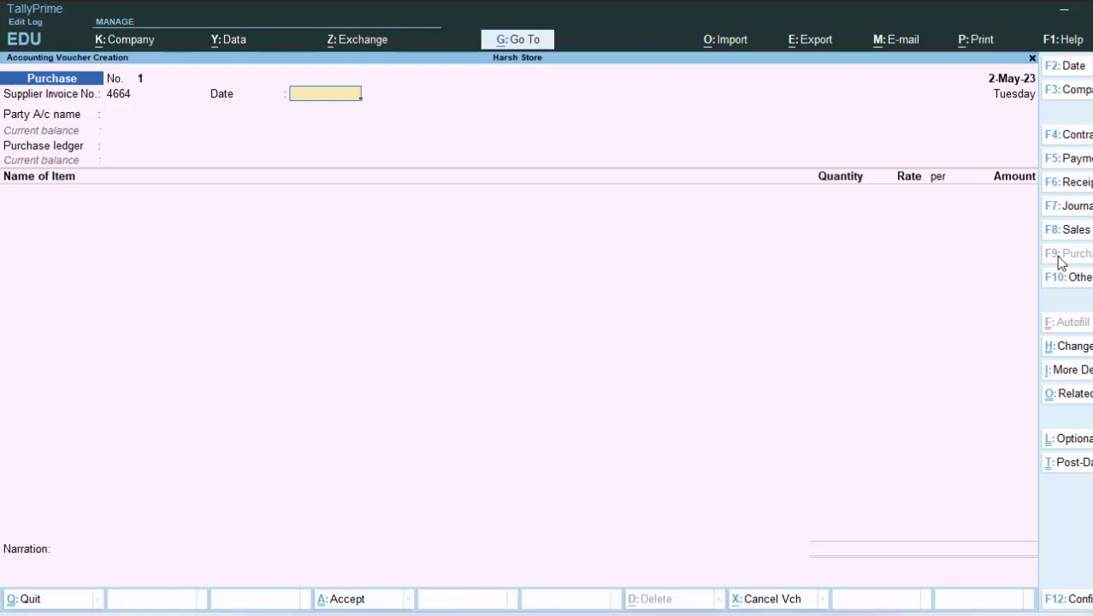
text(2-5-23)
key(Return)
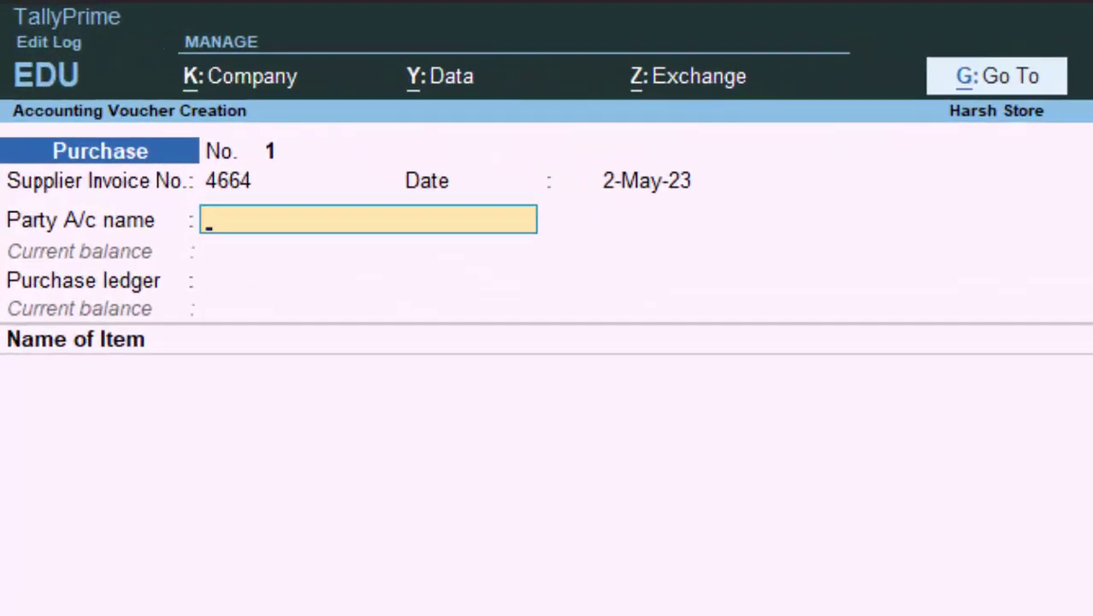
Step: Choose Cash as the purchase voucher's party account and leave all receipt details blank
key(Return)
key(Return)
key(Return)
key(Return)
key(Return)
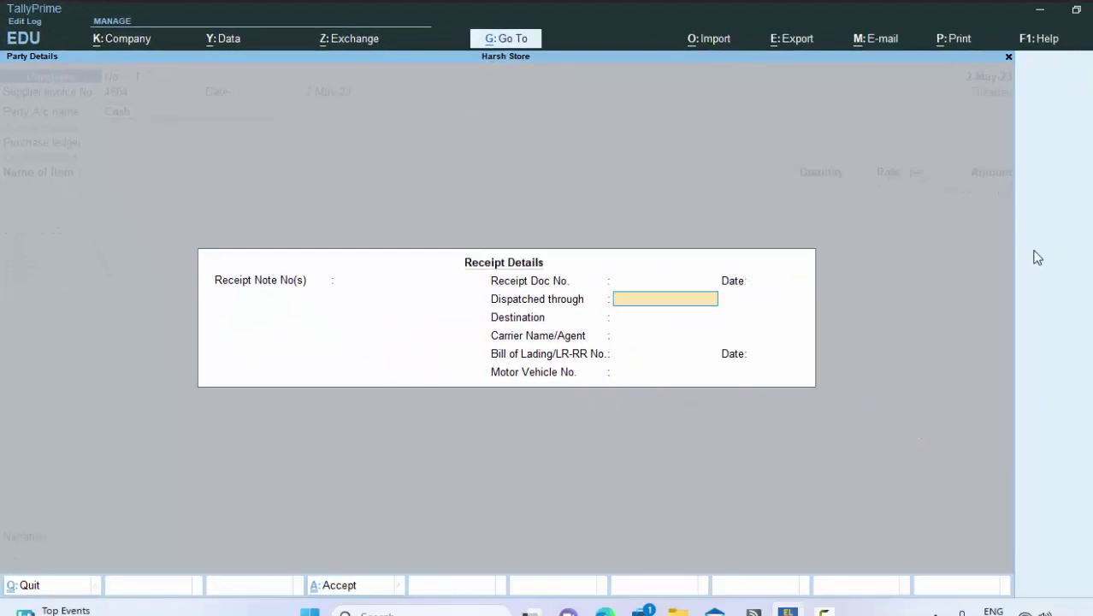
key(Return)
key(Return)
key(Return)
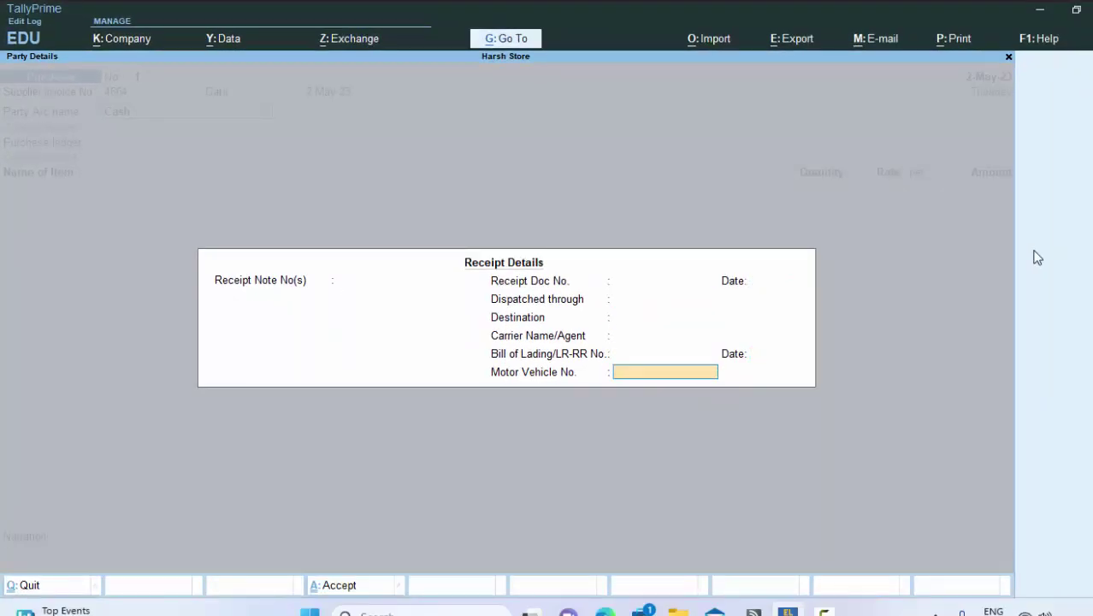
key(Return)
Step: Keep Uttar Pradesh and India in the party details, set the GST registration type to Regular and enter the supplier's GSTIN
key(Return)
key(Return)
key(Return)
key(Return)
key(Return)
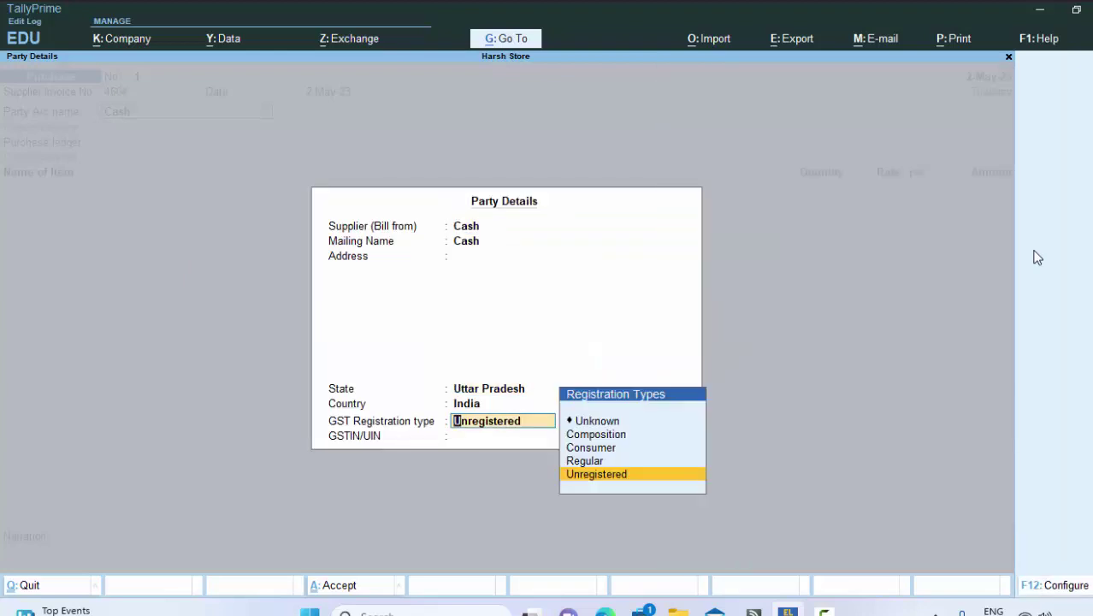
key(Up)
key(Return)
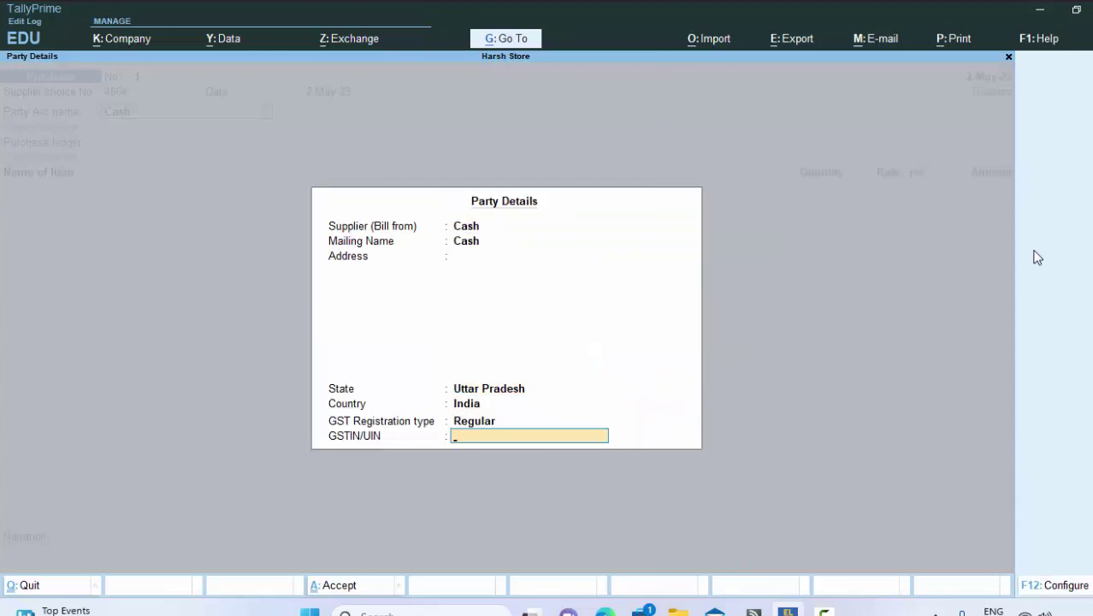
text(JFHFJGJ)
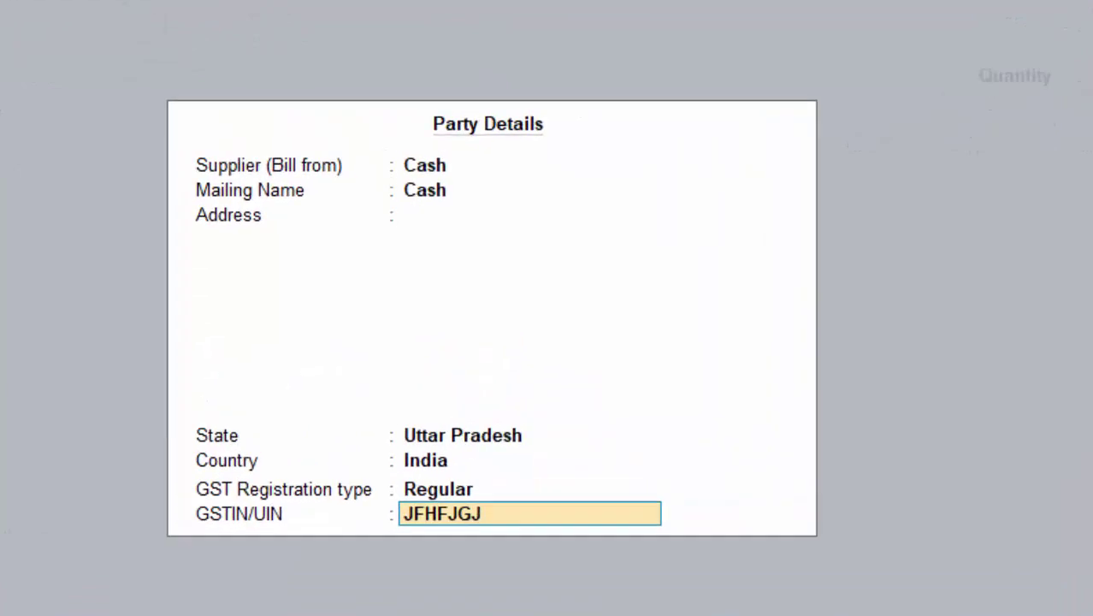
text(GJGJGJGJGJGJ57857575)
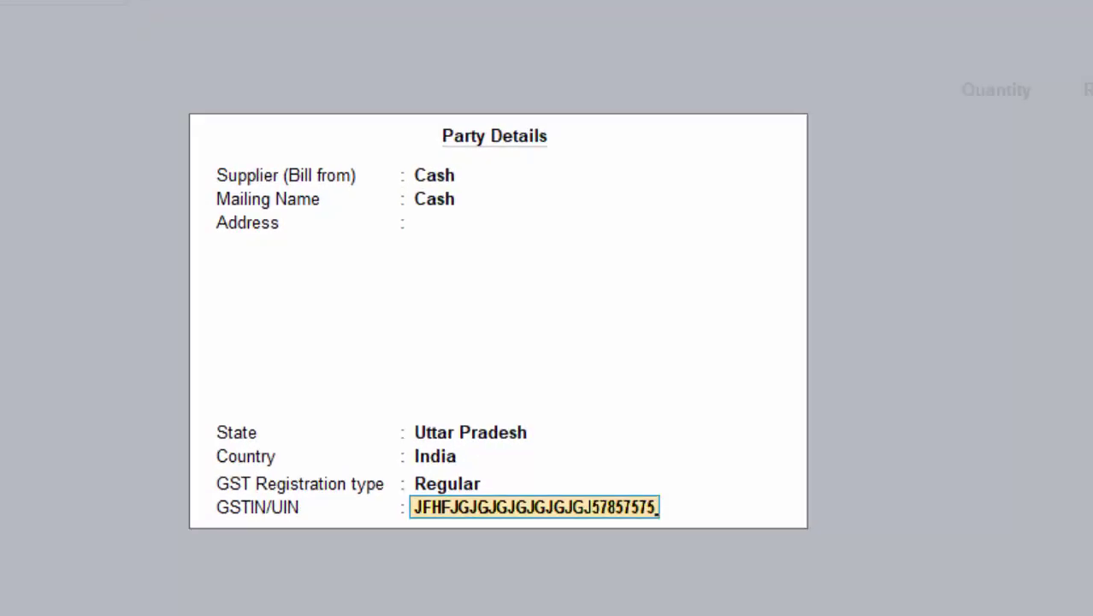
key(Return)
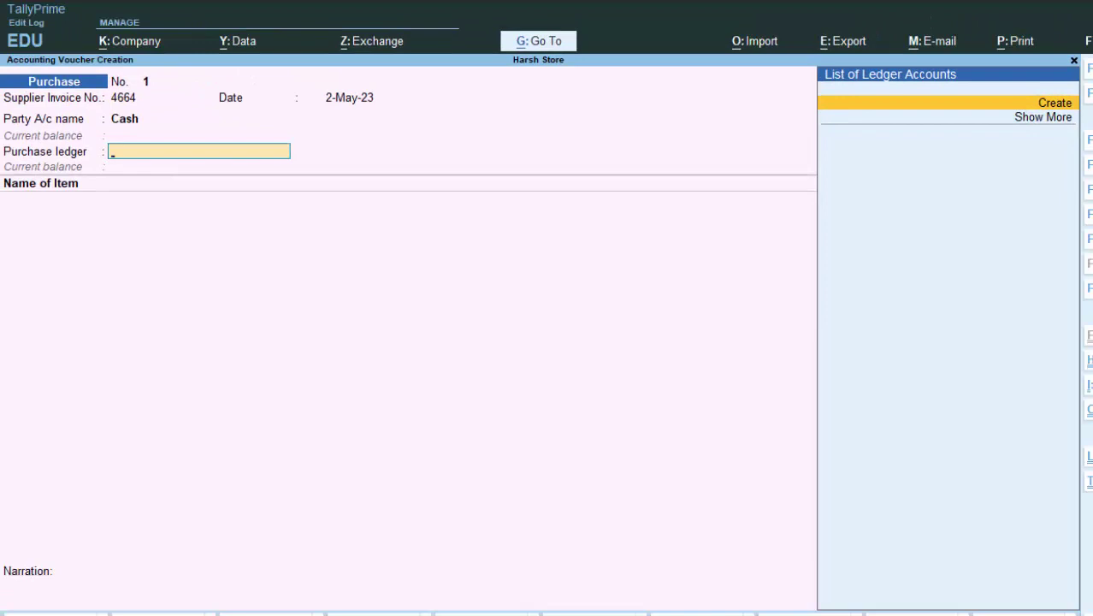
Step: Create a ledger named Purchase under the Purchase Accounts group from the voucher's purchase ledger field
key(Return)
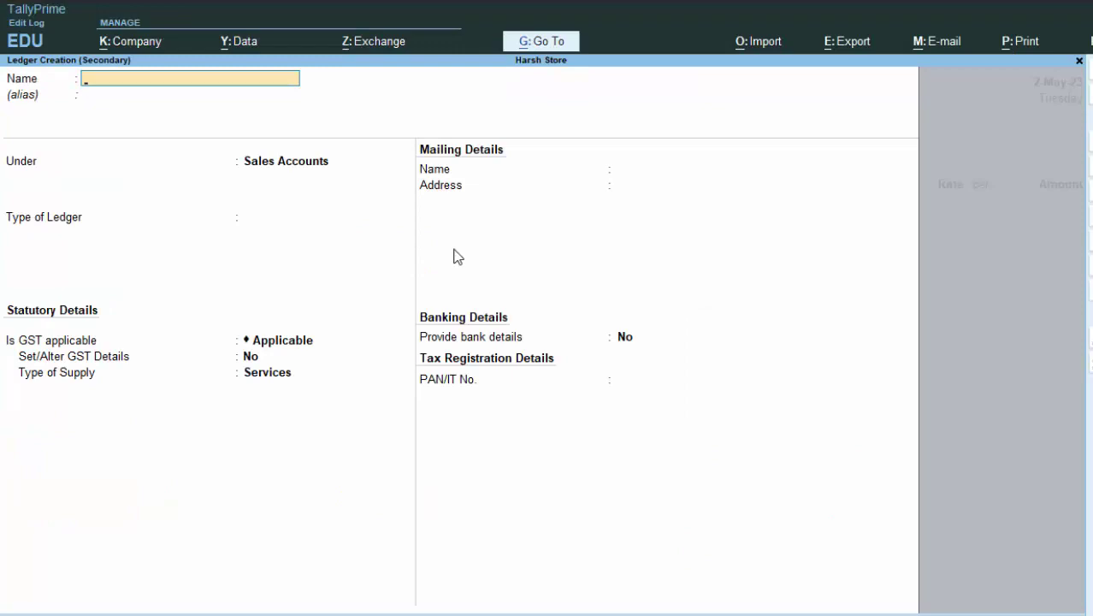
text(Purch)
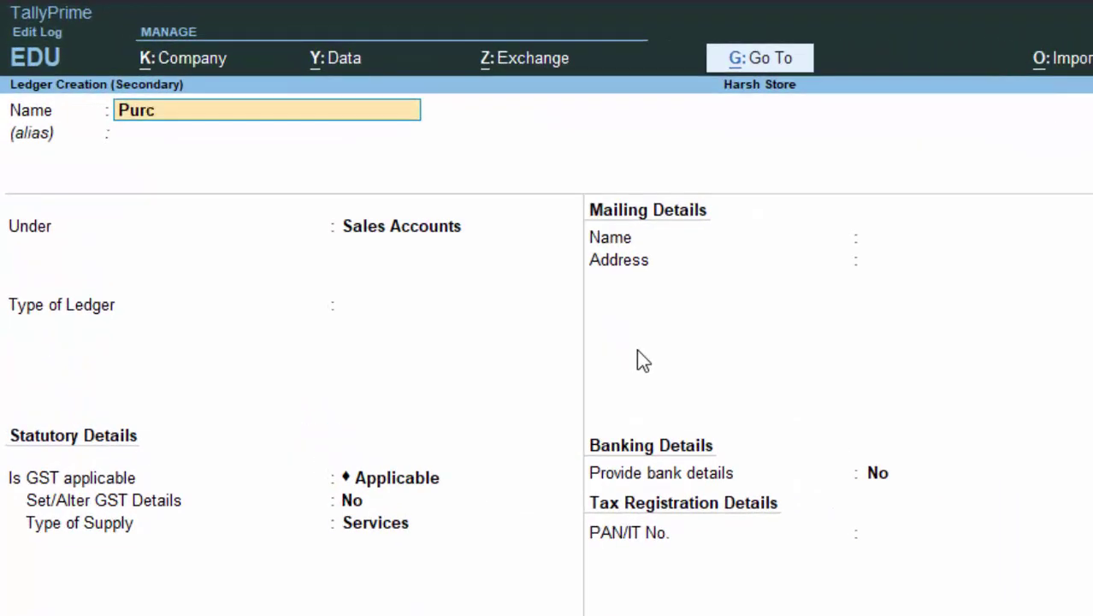
text(ase)
key(Return)
key(Return)
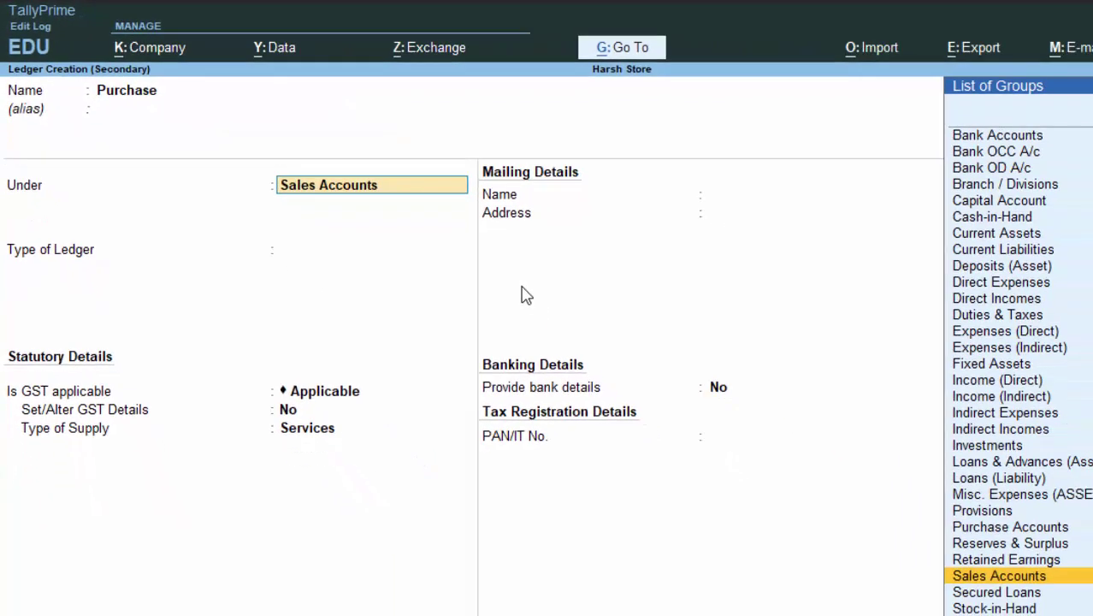
text(P)
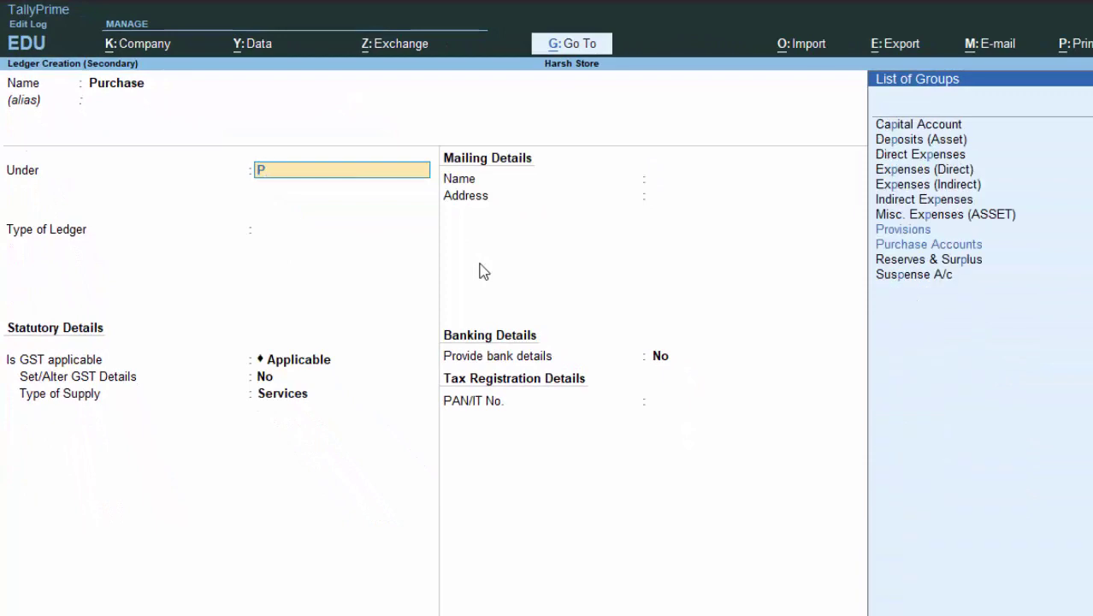
key(Down)
key(Down)
key(Return)
Step: Accept the Purchase ledger's type as Not Applicable with GST applicable and no bank details, and save the ledger
key(Return)
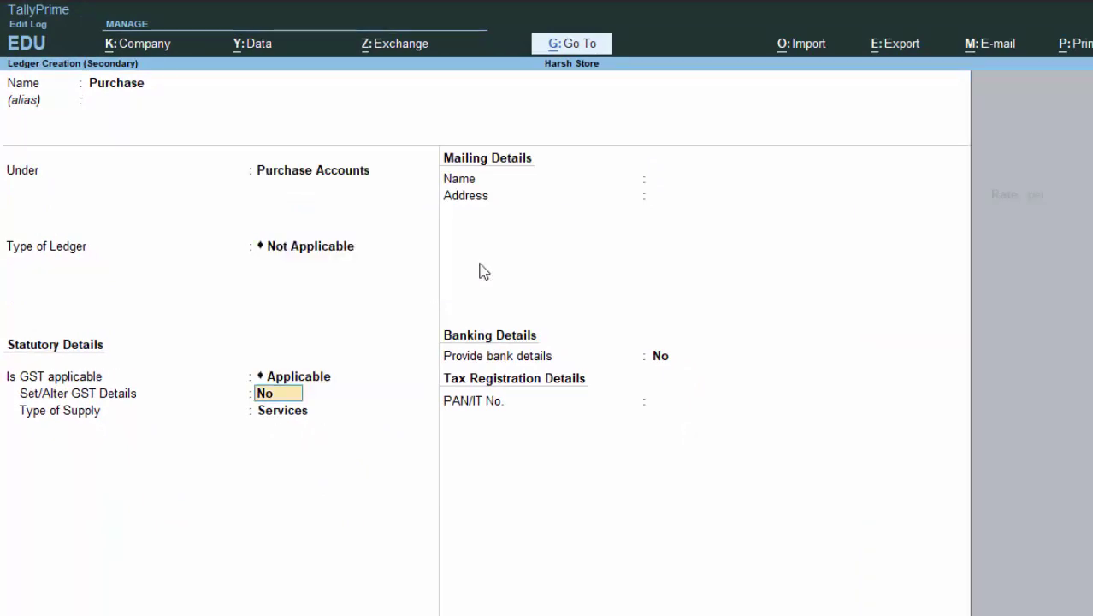
key(Return)
key(Return)
key(Return)
key(Return)
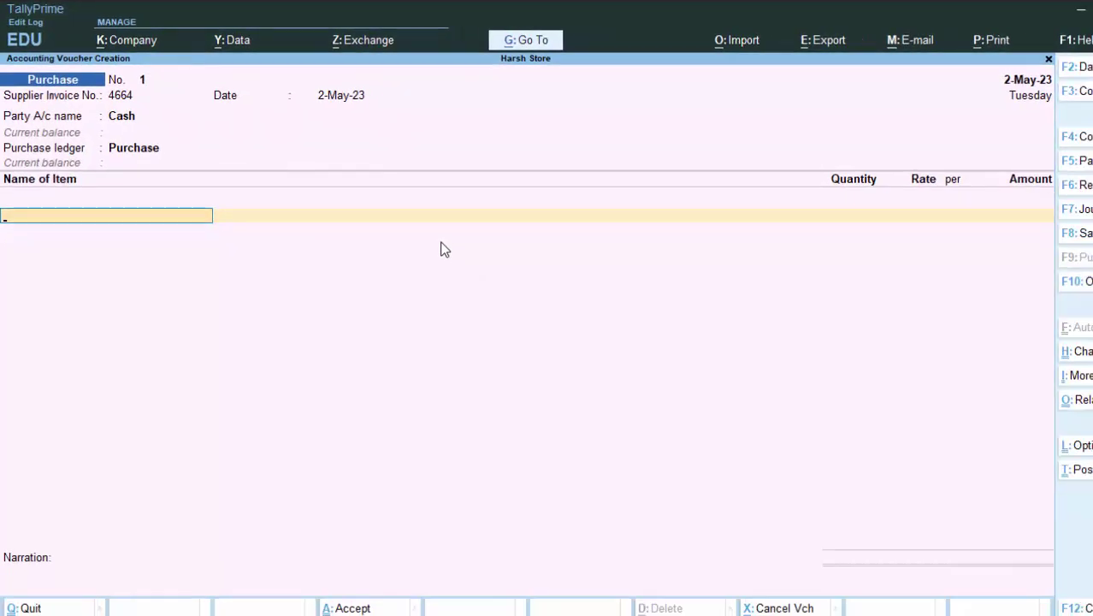
Step: Add the existing Sugar item to the purchase voucher with a quantity of 2 kg at a rate of 30 per kg
key(alt+c)
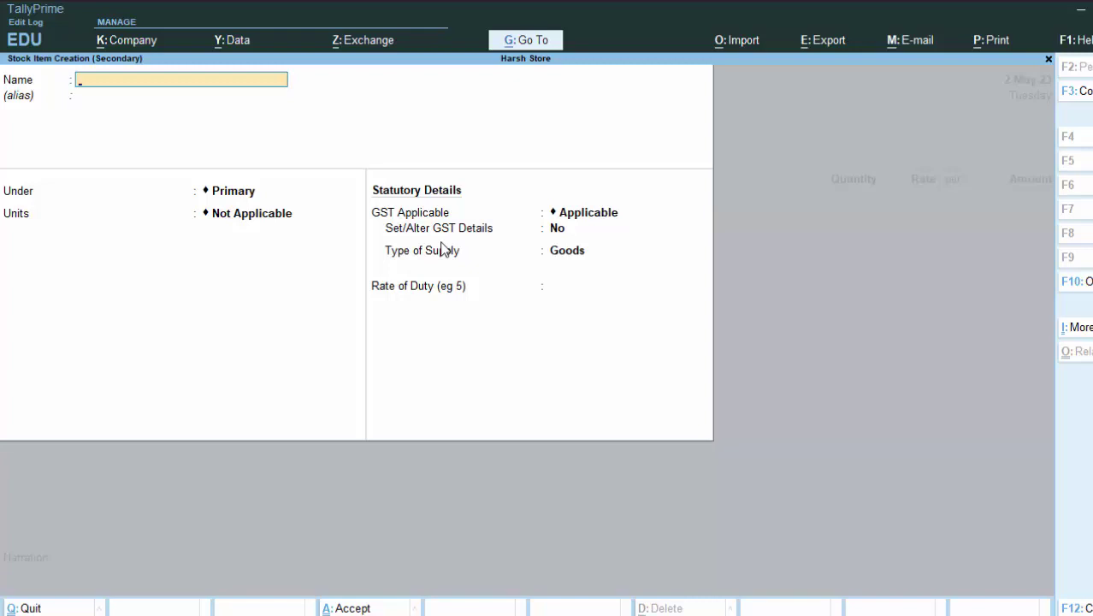
key(Escape)
text(S)
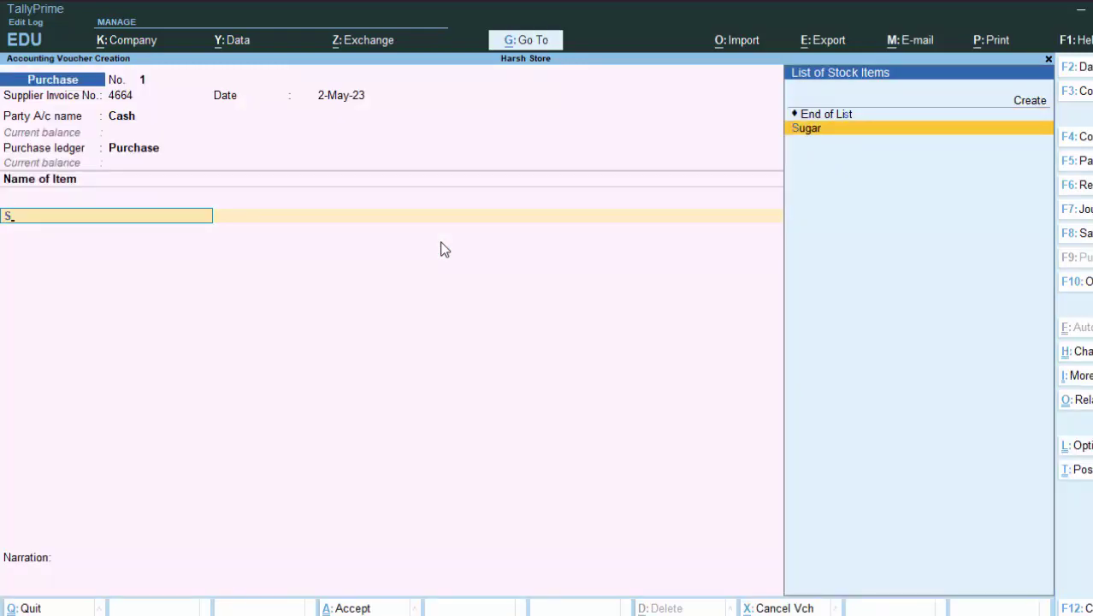
key(Return)
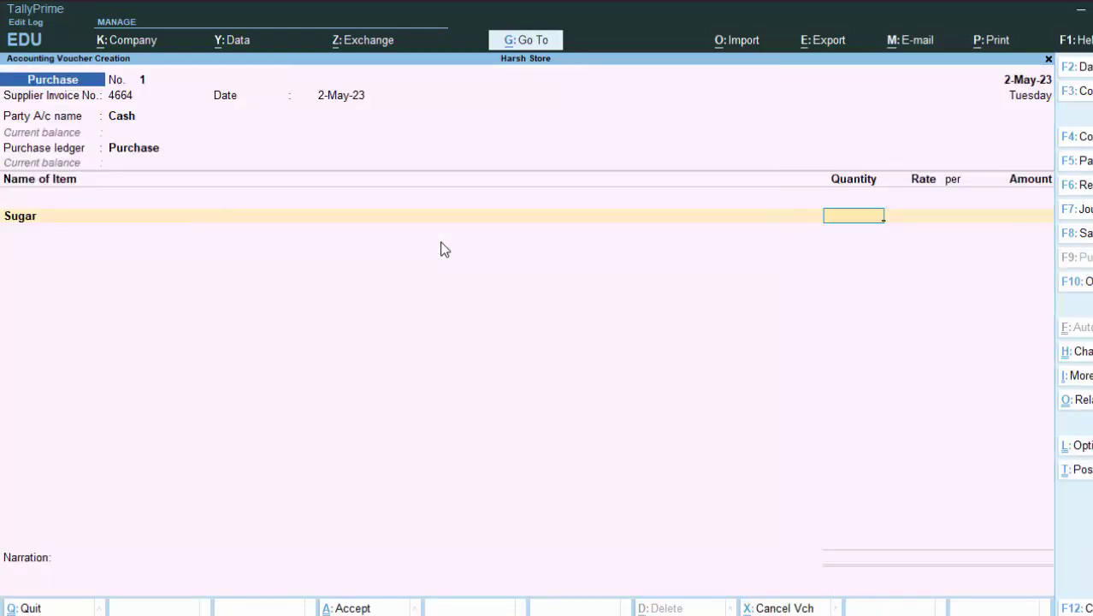
text(2.000 kg)
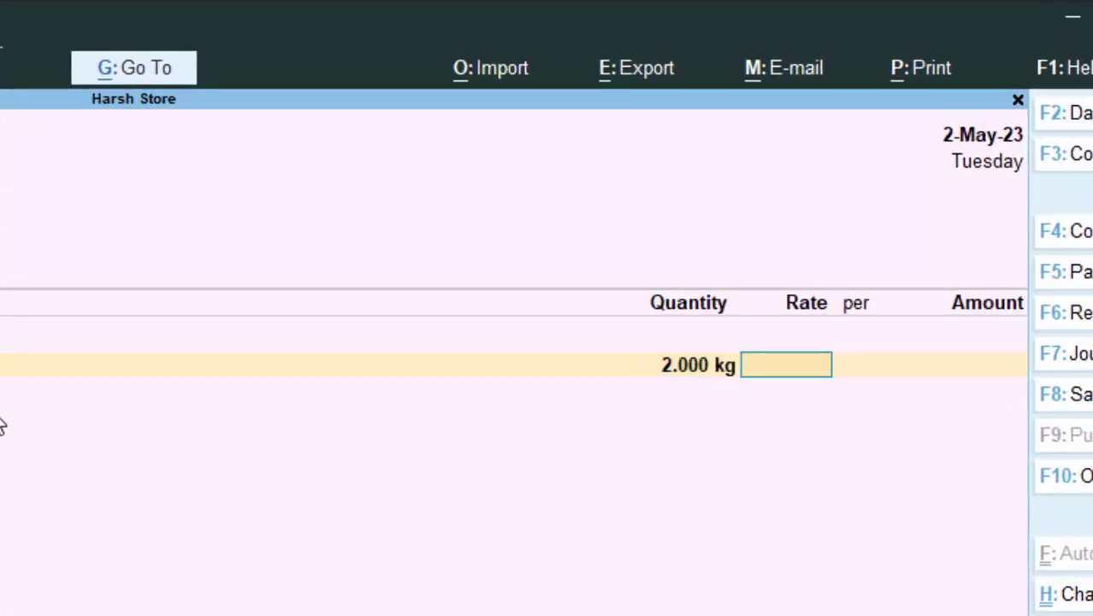
key(Return)
text(30)
key(Return)
key(Return)
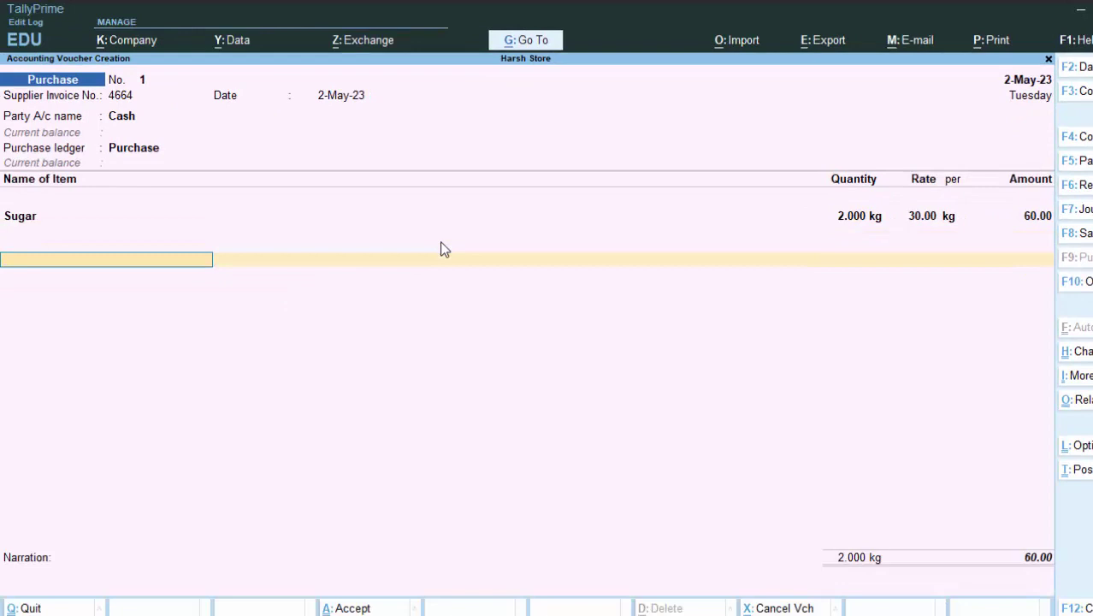
Step: Calculate 5% of 60 with the built-in calculator and return to the purchase voucher
key(ctrl+n)
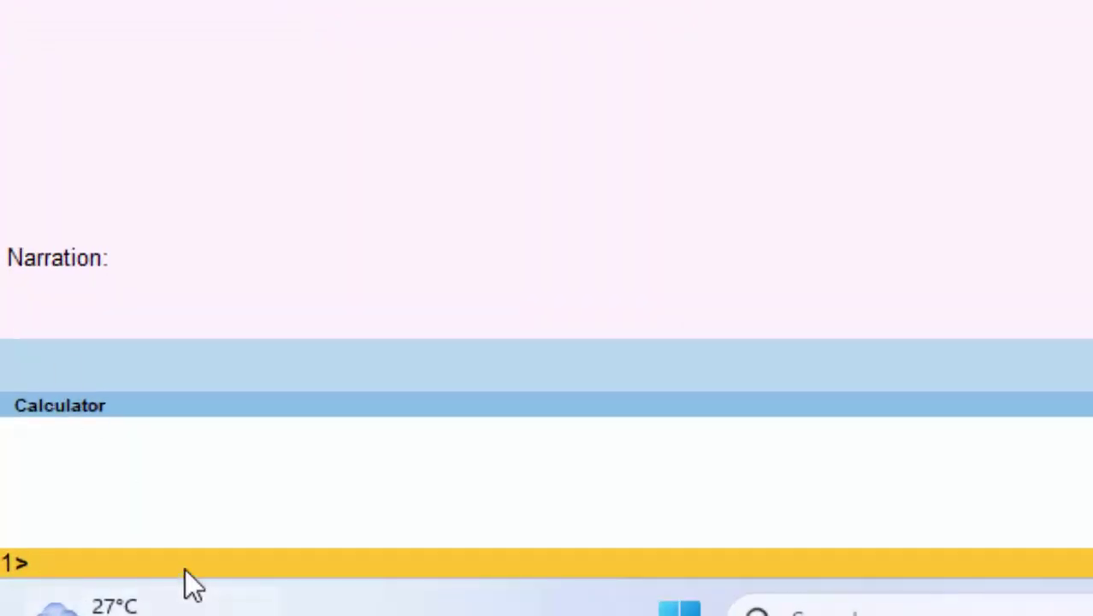
text(60*5%)
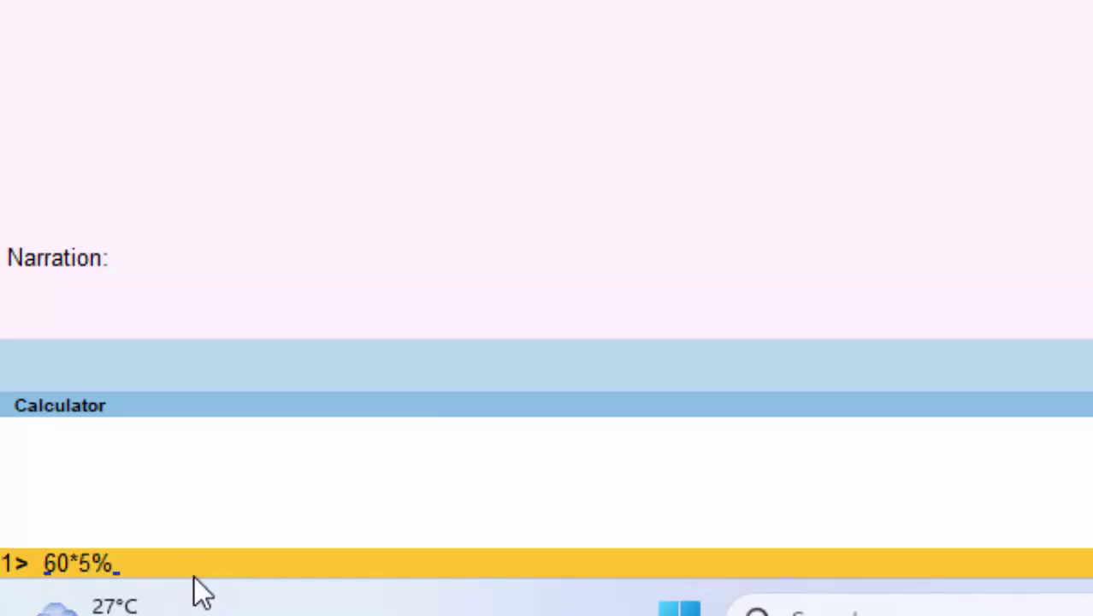
key(Return)
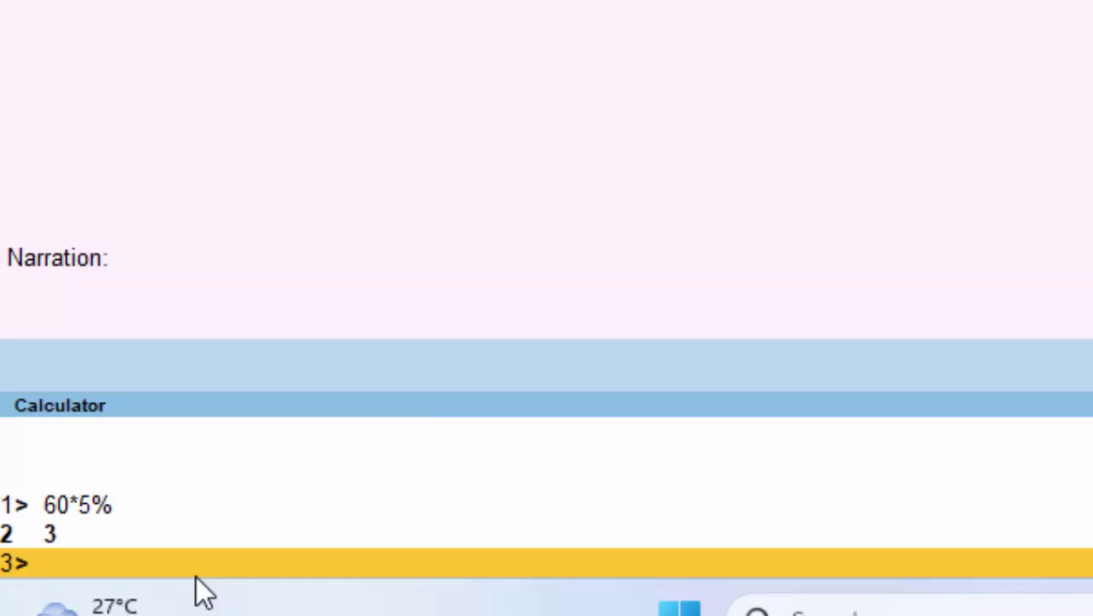
click(171, 2)
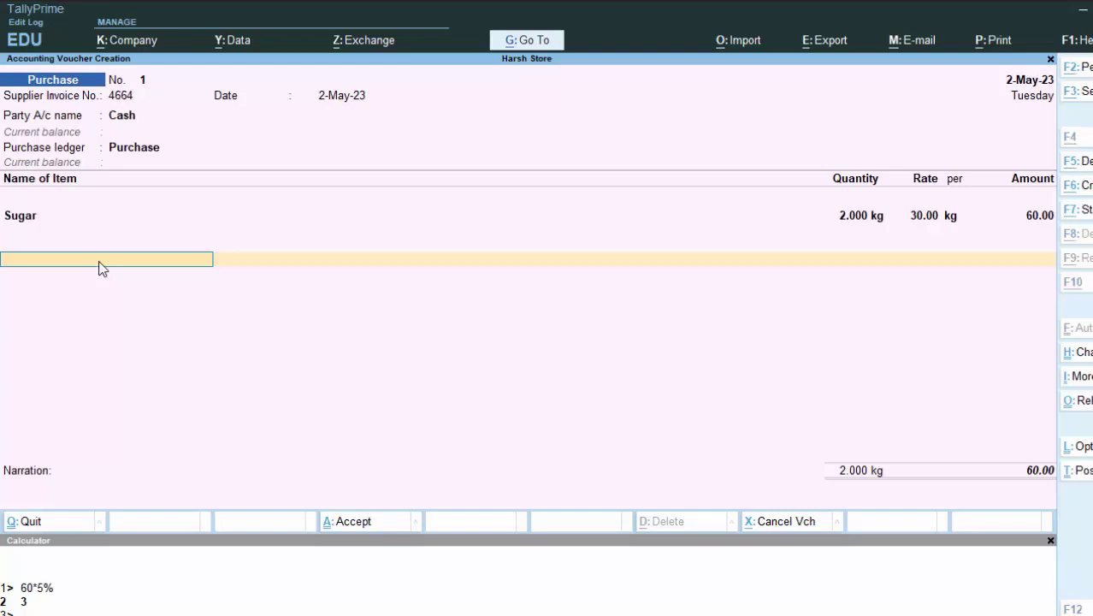
Step: Create a ledger named Cgst under the Duties & Taxes group from the purchase voucher's line below Sugar
key(alt+c)
text(Cgst)
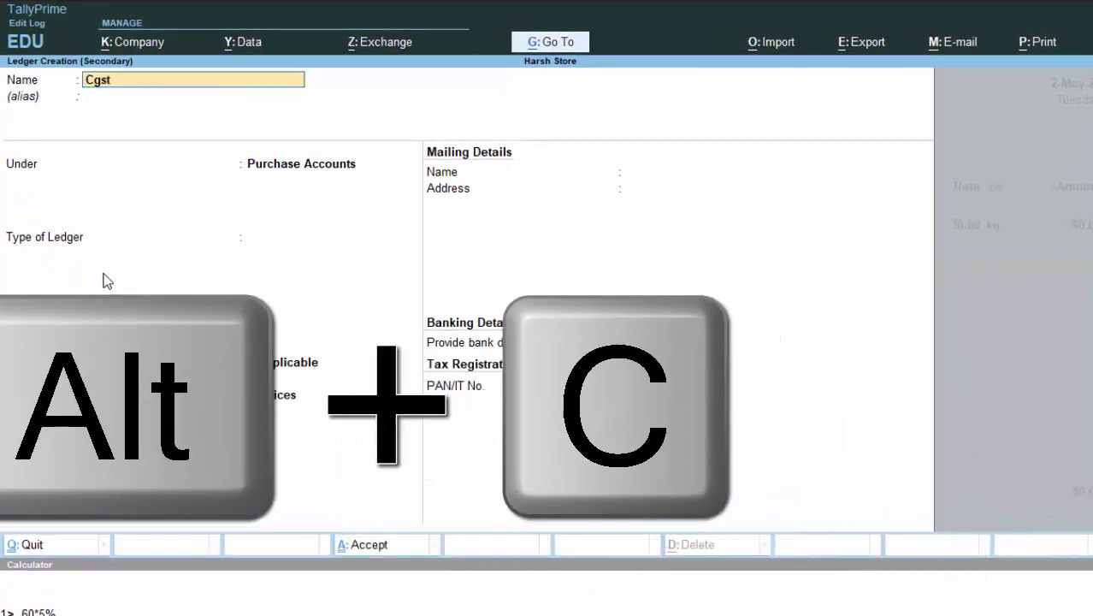
key(Return)
key(Return)
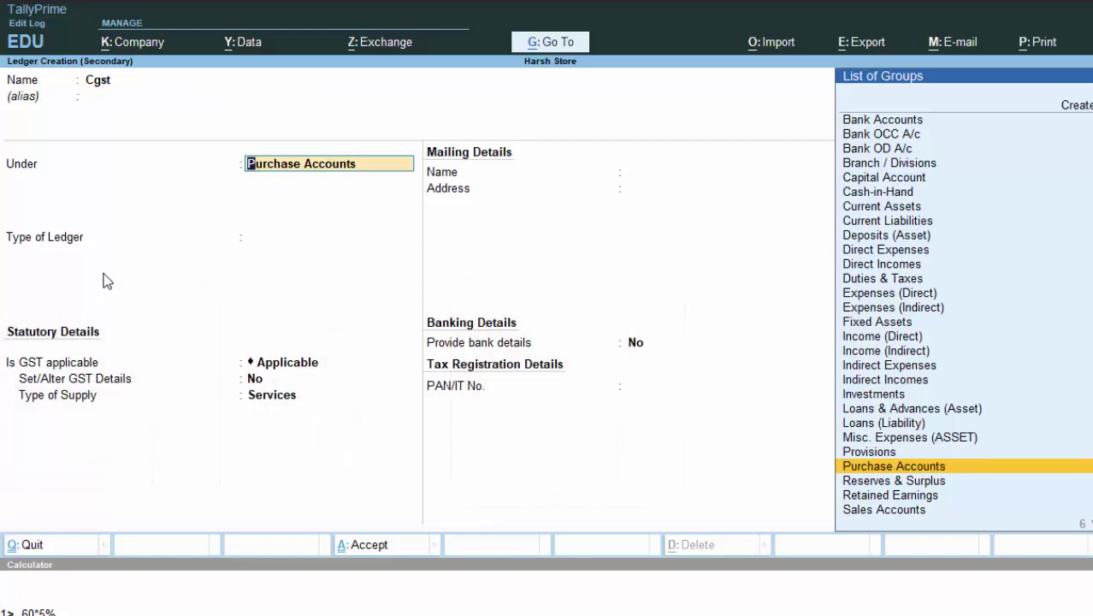
text(D)
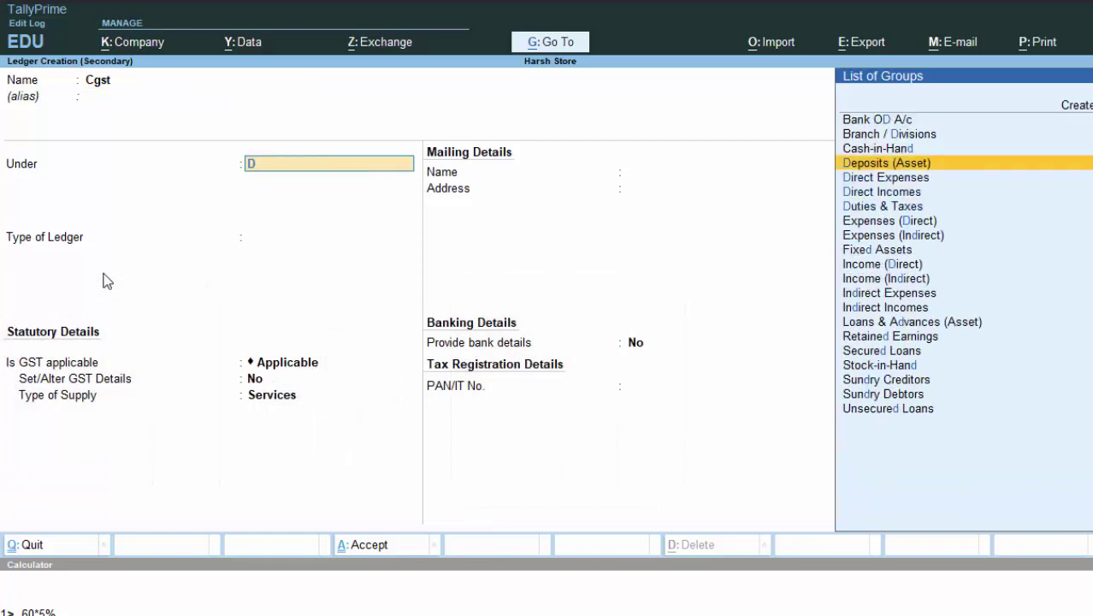
key(Down)
key(Down)
key(Up)
key(Down)
key(Down)
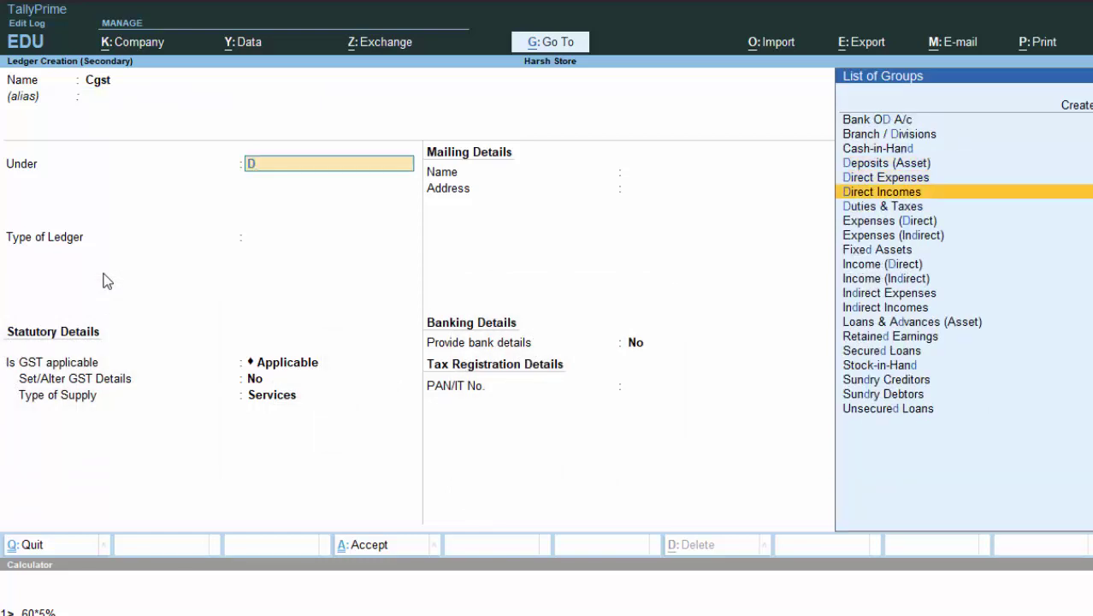
key(Return)
Step: Set Cgst to duty type GST, tax type Central Tax and Normal Rounding, save it and accept its amount in the voucher
key(Up)
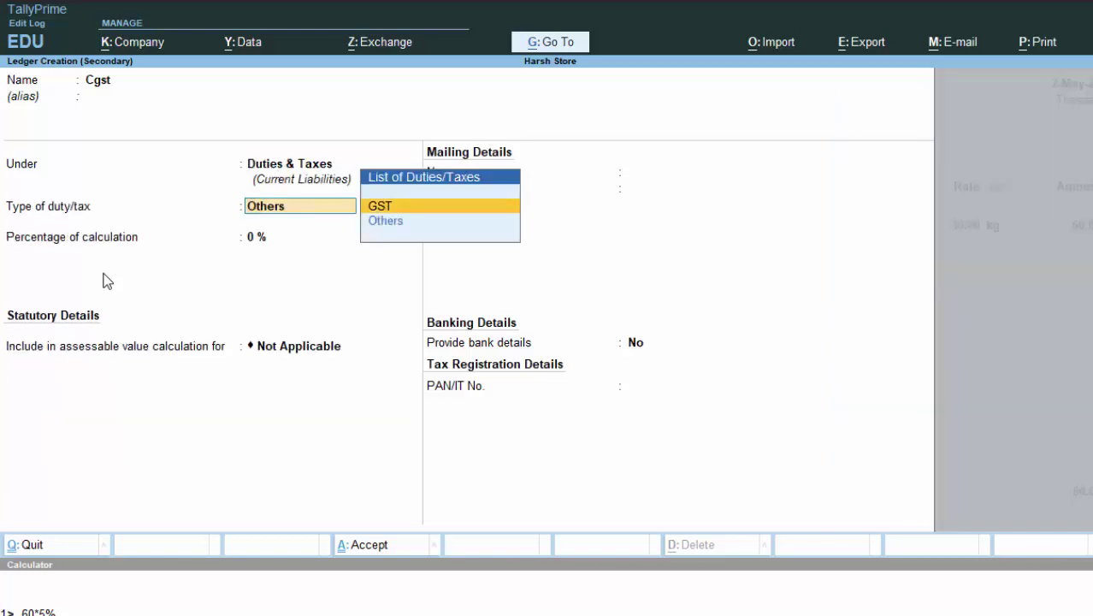
key(Return)
key(Return)
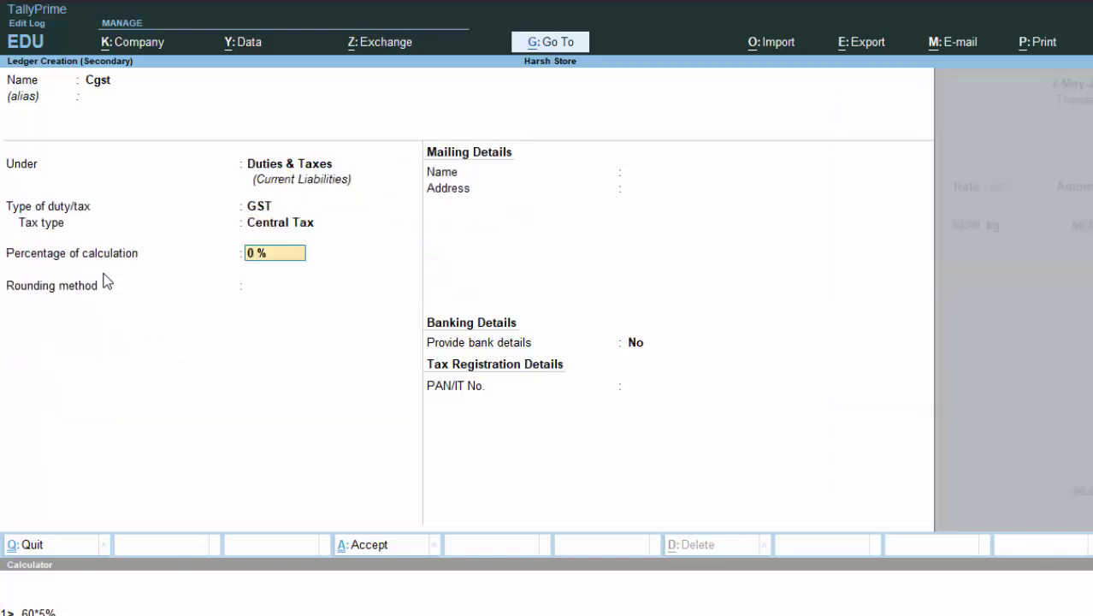
key(Return)
key(Down)
key(Down)
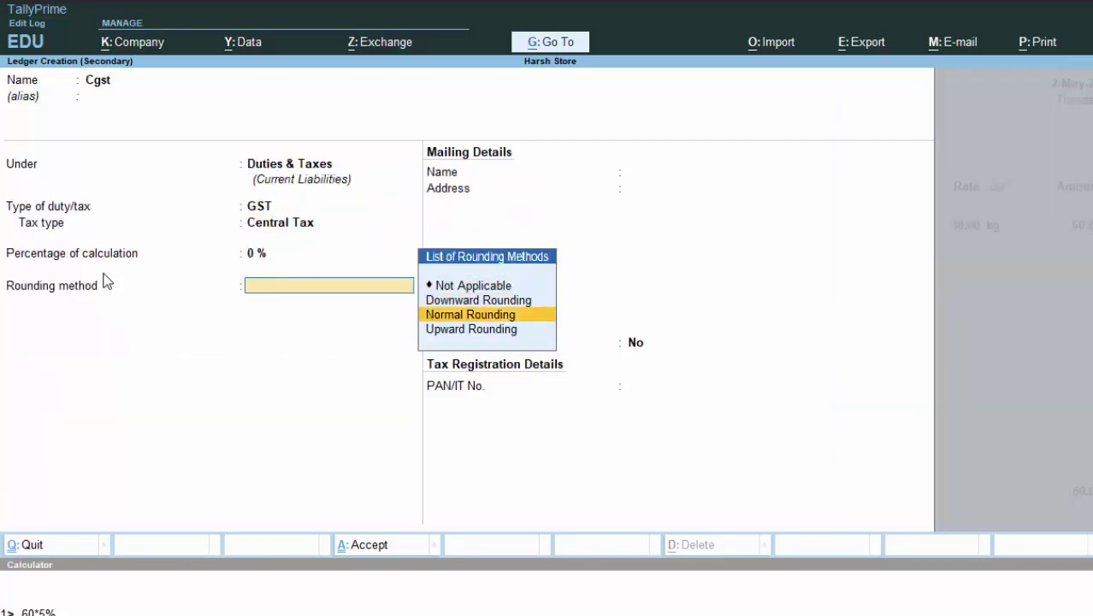
key(Return)
key(Return)
key(Return)
key(Return)
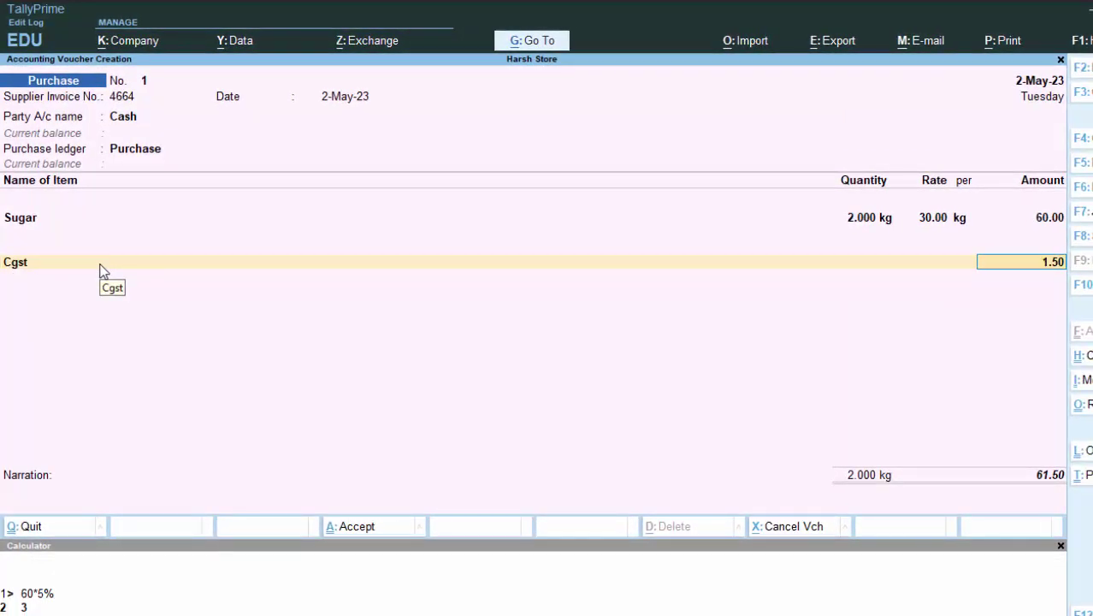
key(Return)
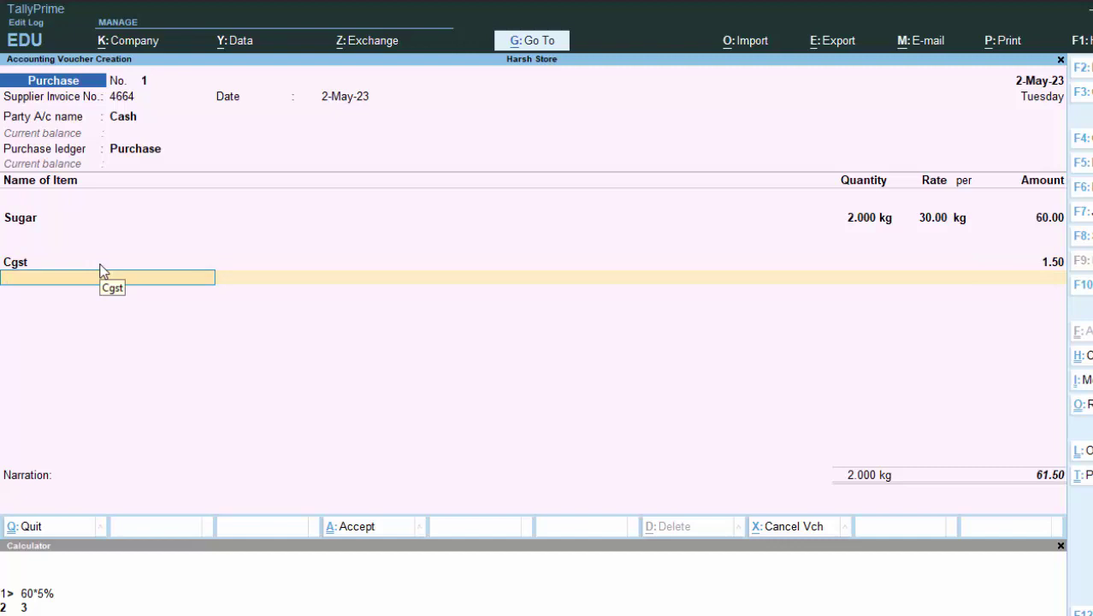
Step: Start a second tax ledger named Sgst from the purchase voucher, keeping it under Duties & Taxes
key(alt+c)
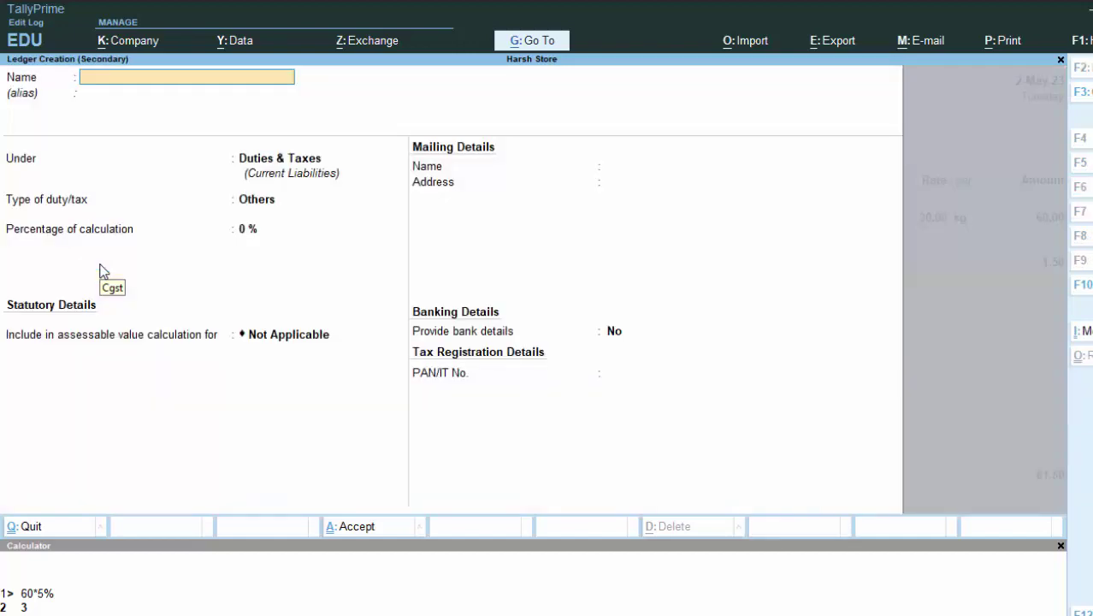
text(Sgst)
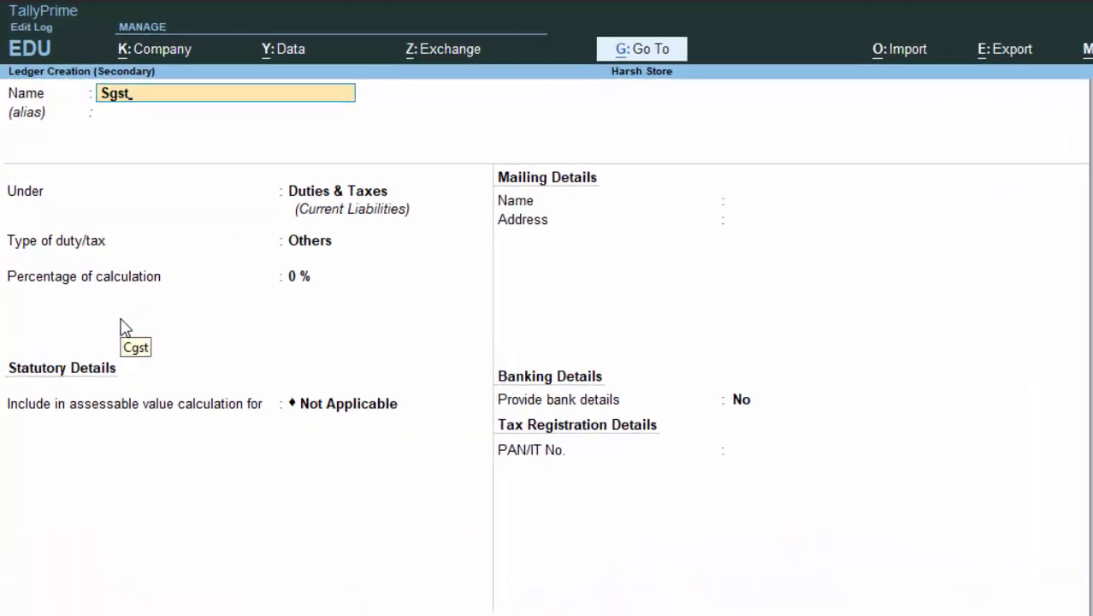
key(Return)
key(Return)
key(Return)
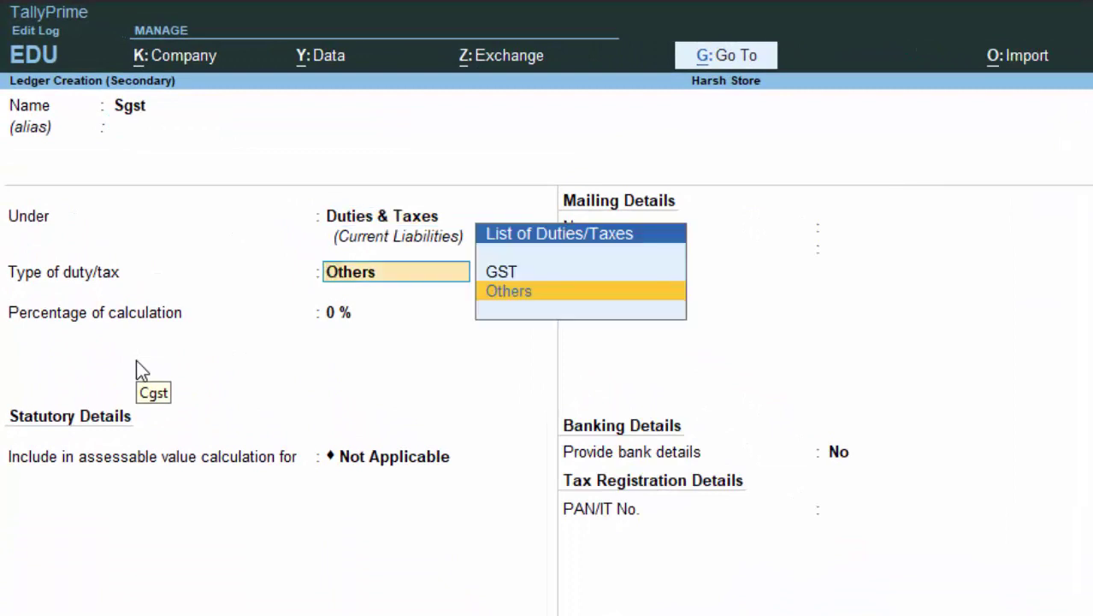
Step: Set the Sgst ledger to duty type GST, tax type State Tax and Normal Rounding, and save it
key(Up)
key(Return)
key(Down)
key(Down)
key(Down)
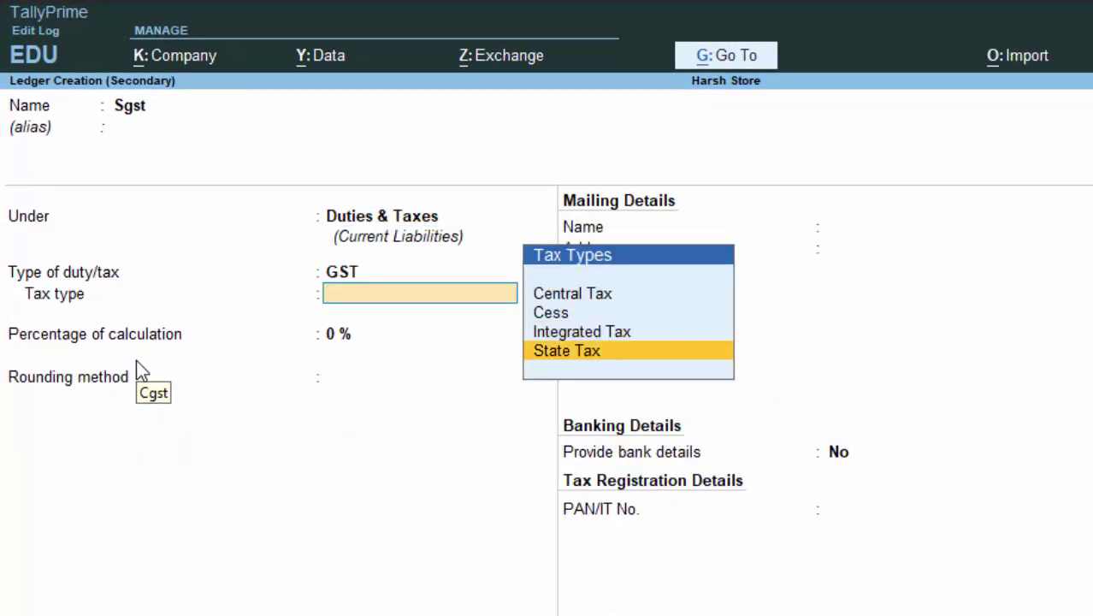
key(Return)
key(Return)
key(Down)
key(Down)
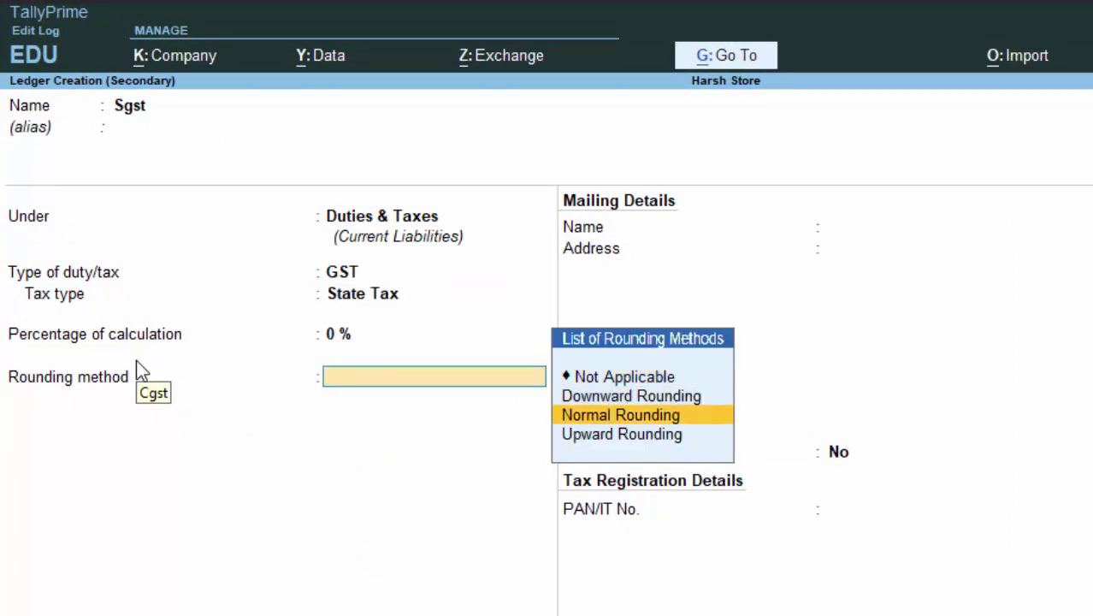
key(Return)
key(Return)
key(Return)
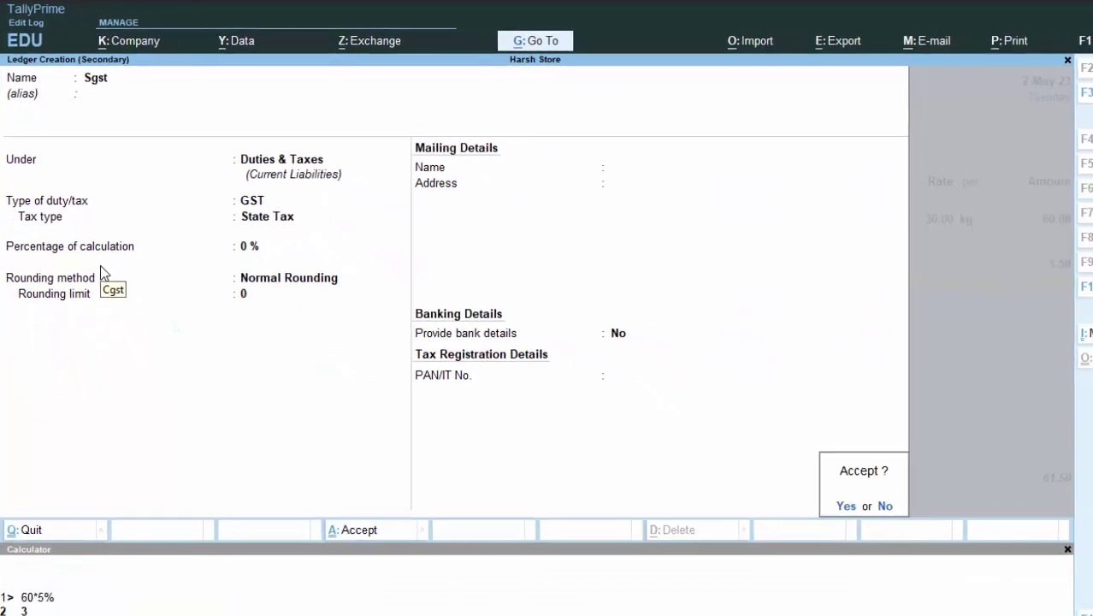
key(Return)
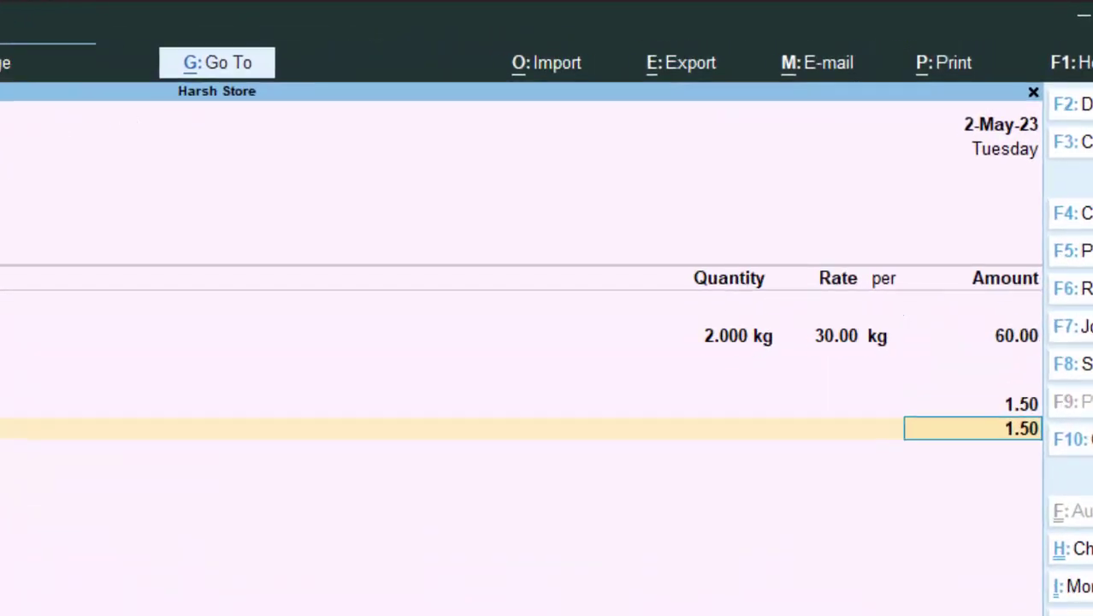
Step: Accept the Sgst amount in the purchase voucher and save the voucher
mouse_move(49, 183)
mouse_down()
mouse_move(50, 272)
mouse_move(304, 326)
mouse_up()
drag(311, 183, 308, 278)
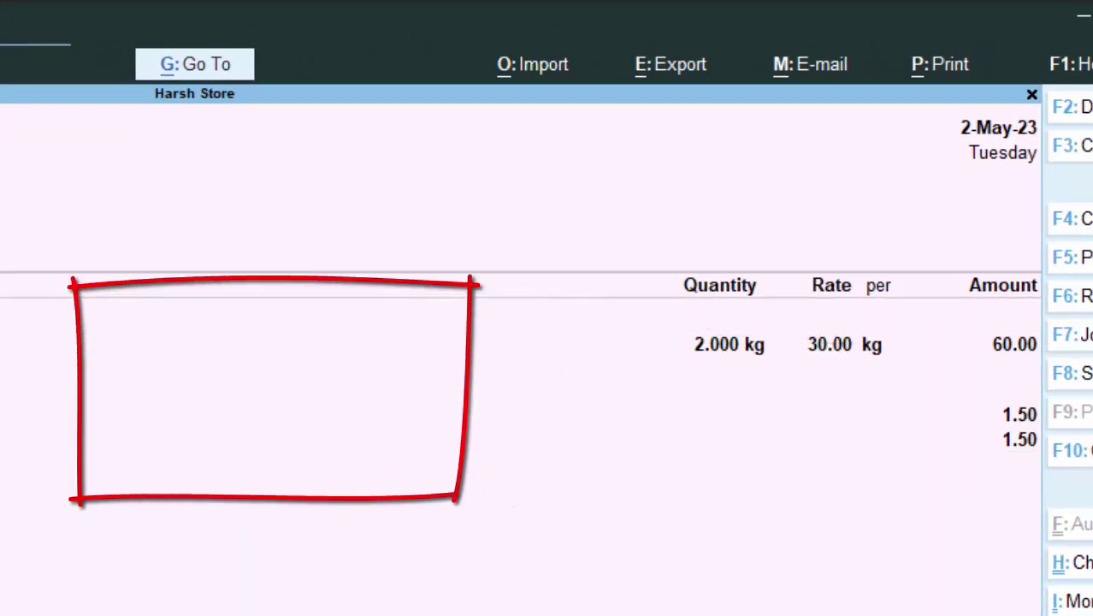
key(Return)
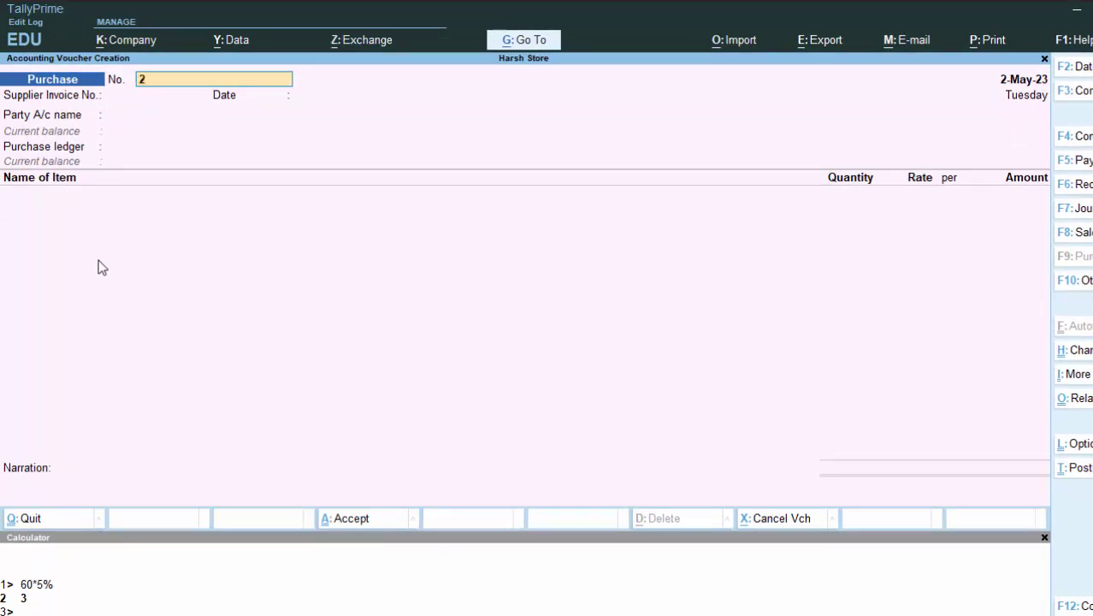
Step: Start a sales voucher with reference number 4646 and the date 2-May-23
key(F8)
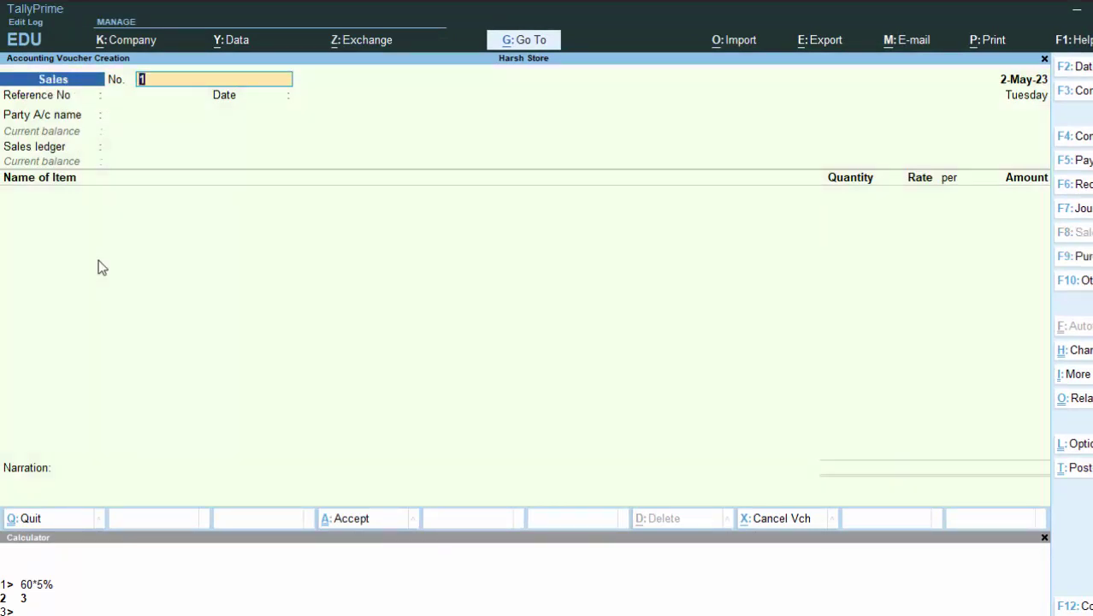
key(Return)
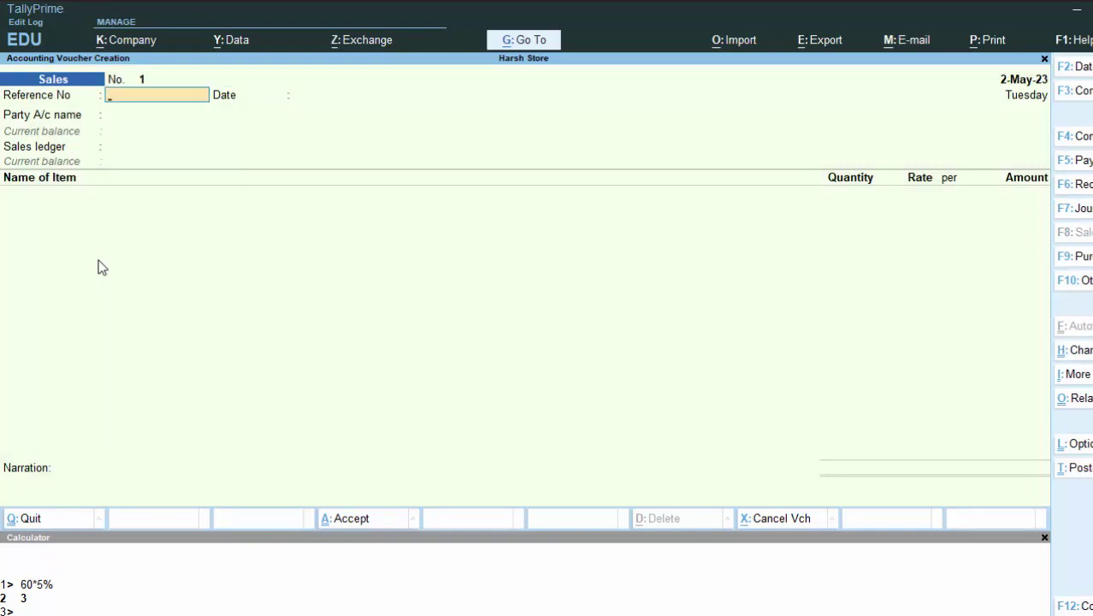
text(4646)
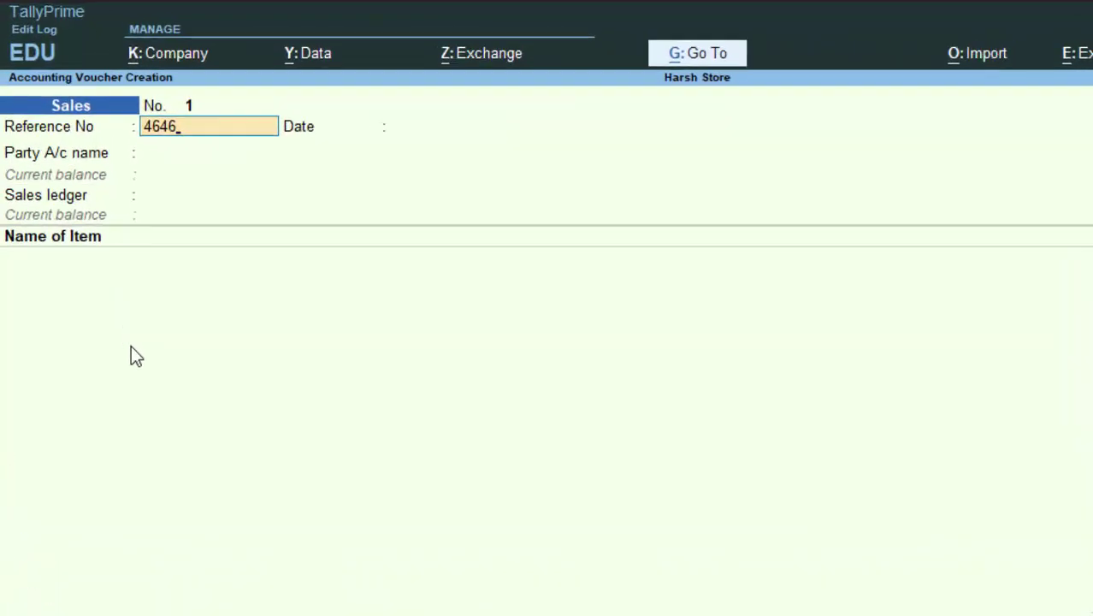
key(Return)
key(Return)
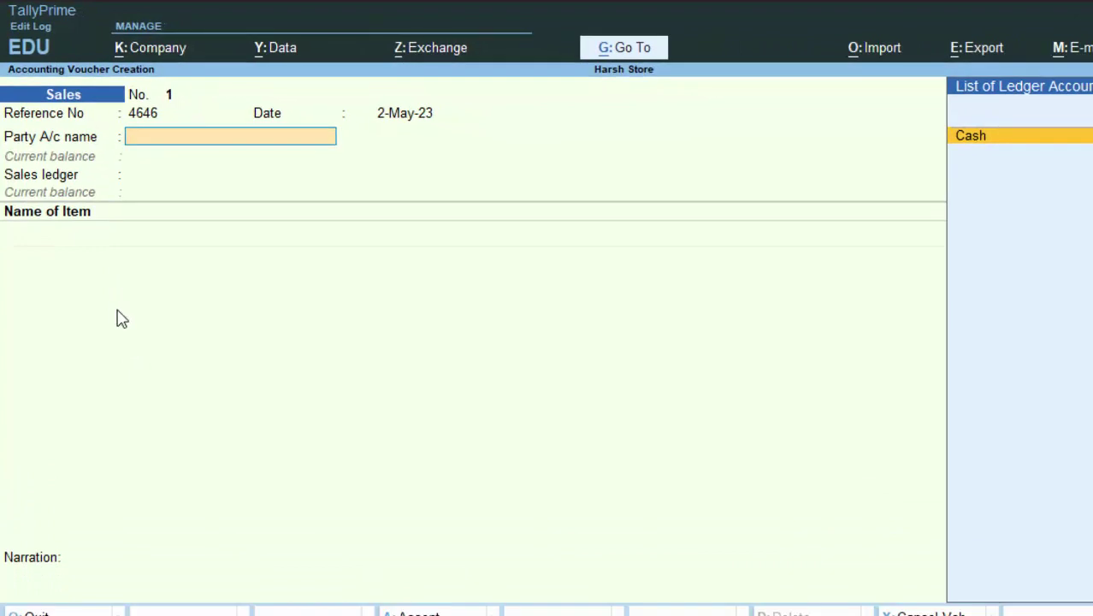
Step: Choose Cash as the party account, leaving the dispatch fields blank and party details unchanged, and select Sales as the sales ledger
key(Return)
key(Return)
key(Return)
key(Return)
key(Return)
key(Return)
key(Return)
key(Return)
key(Return)
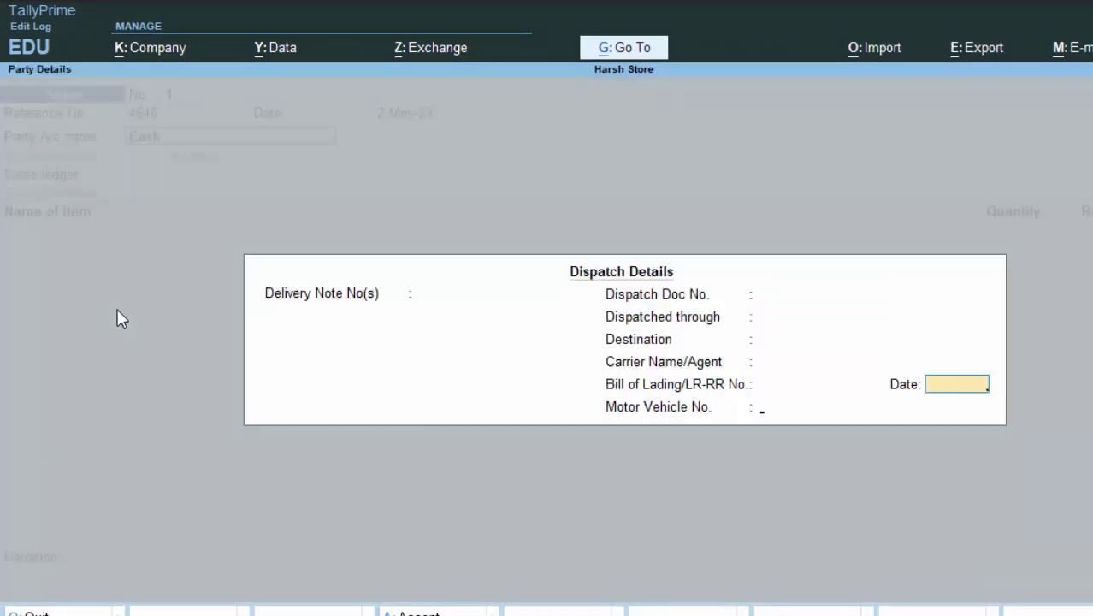
key(Return)
key(Return)
key(Return)
key(Return)
key(Return)
key(Return)
key(Return)
key(Return)
key(Return)
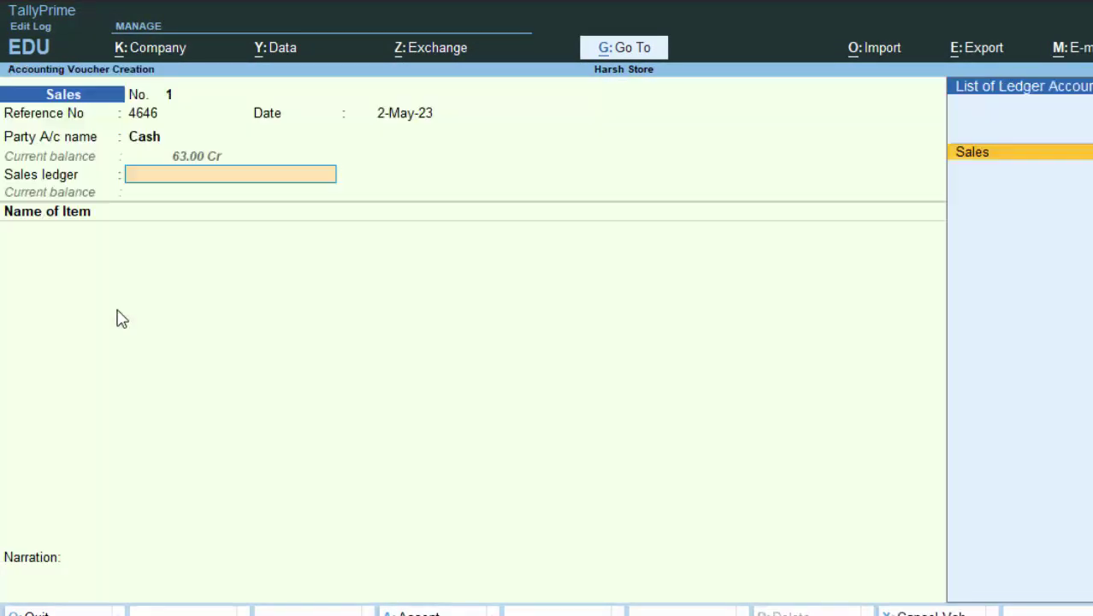
key(Return)
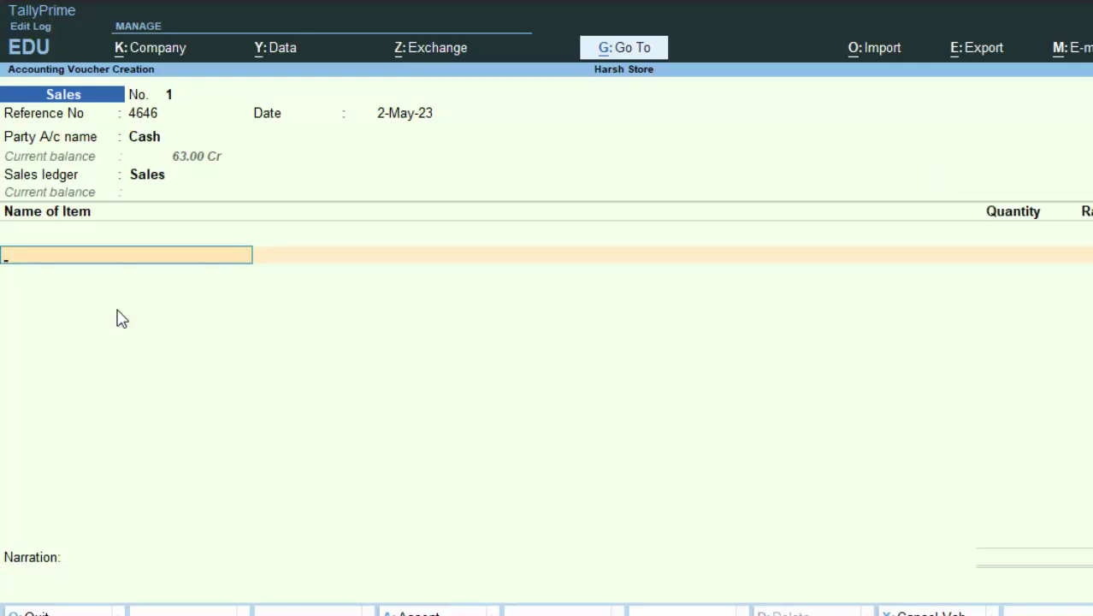
Step: Add the Sugar item to the sales voucher with a quantity of 1.5 kg at a rate of 40 per kg
text(S)
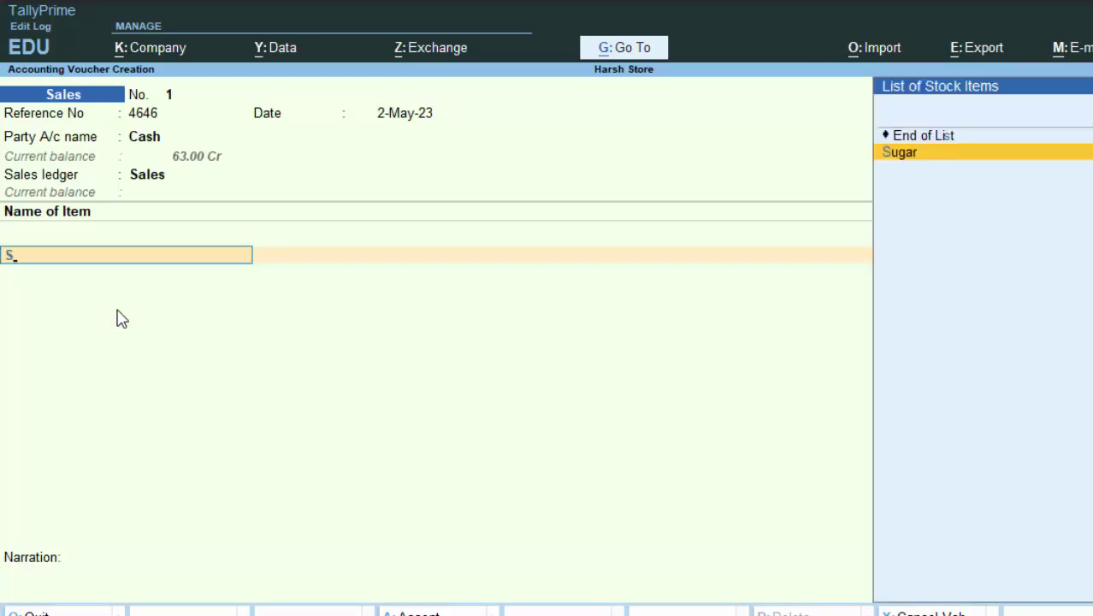
key(Return)
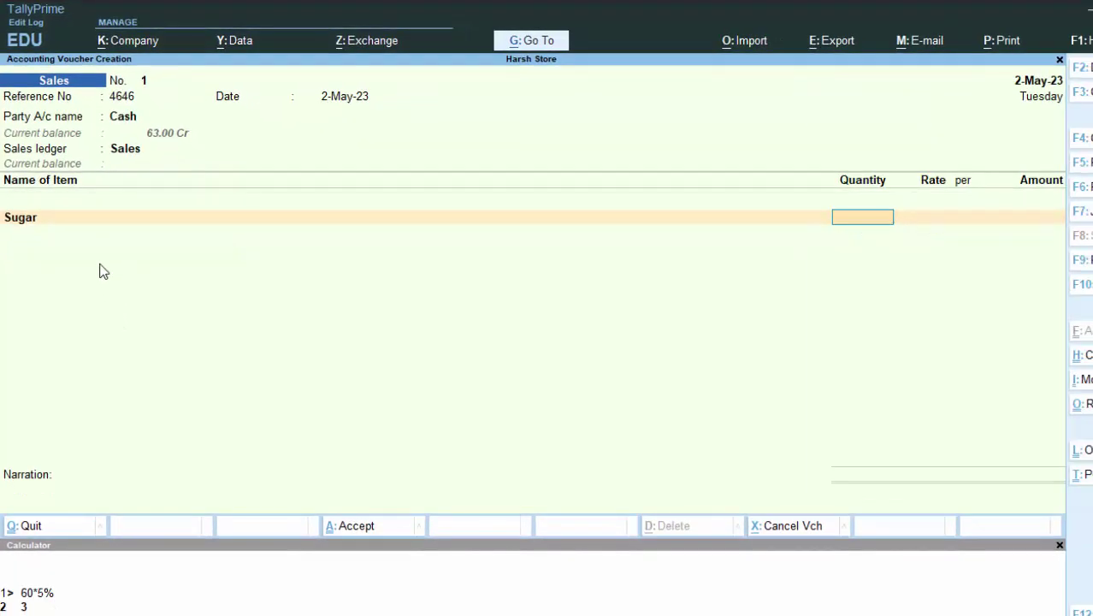
text(1.6)
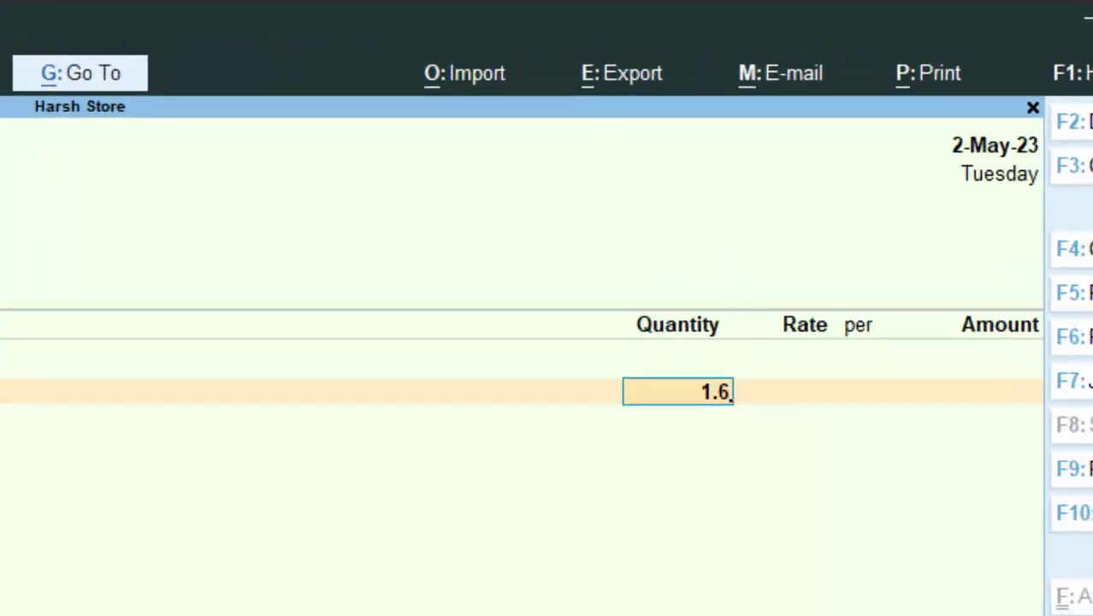
key(BackSpace)
text(5)
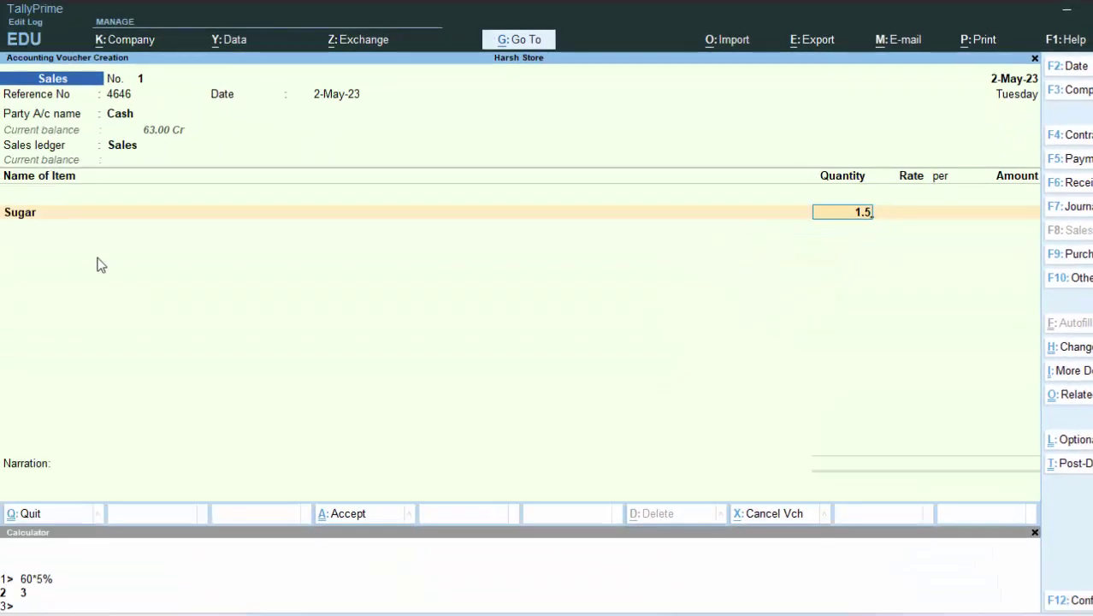
key(Return)
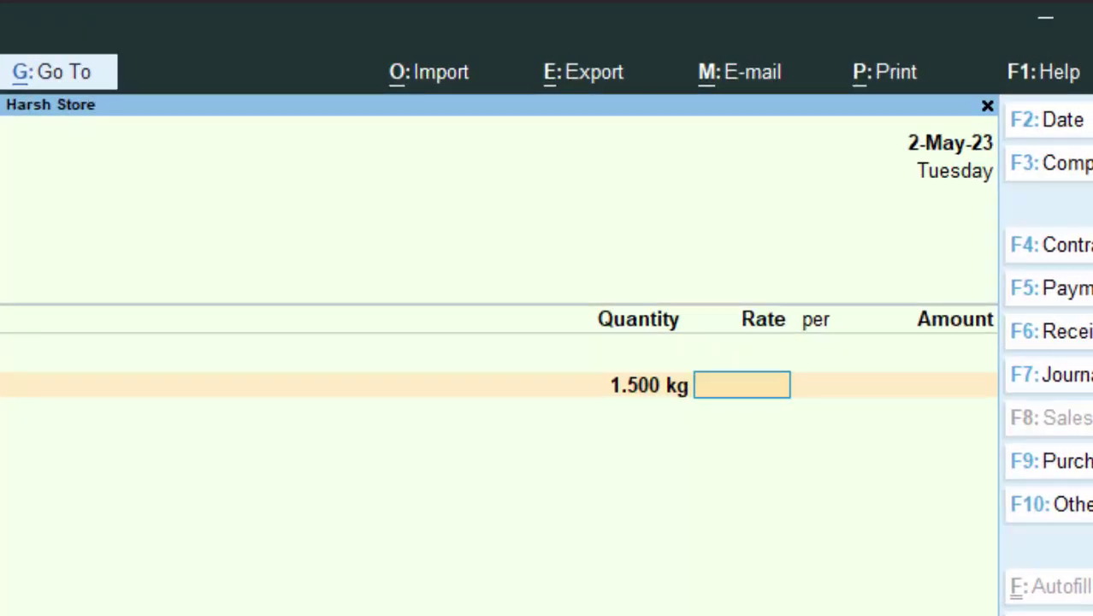
text(40)
key(Return)
key(Return)
key(Return)
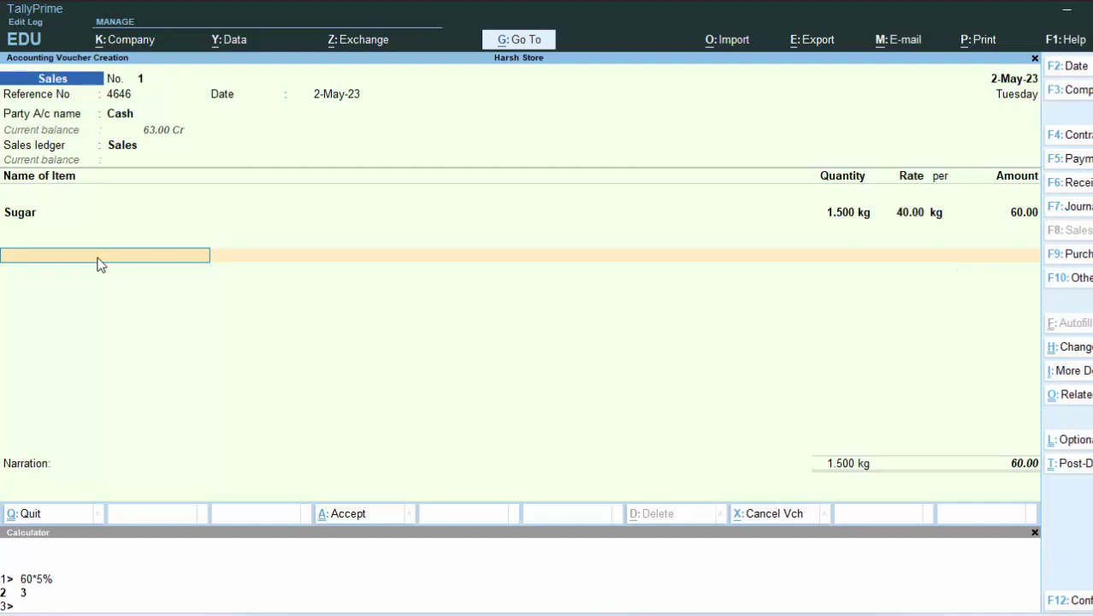
Step: Add the Cgst ledger below the Sugar item in the sales voucher and accept its calculated amount
text(c)
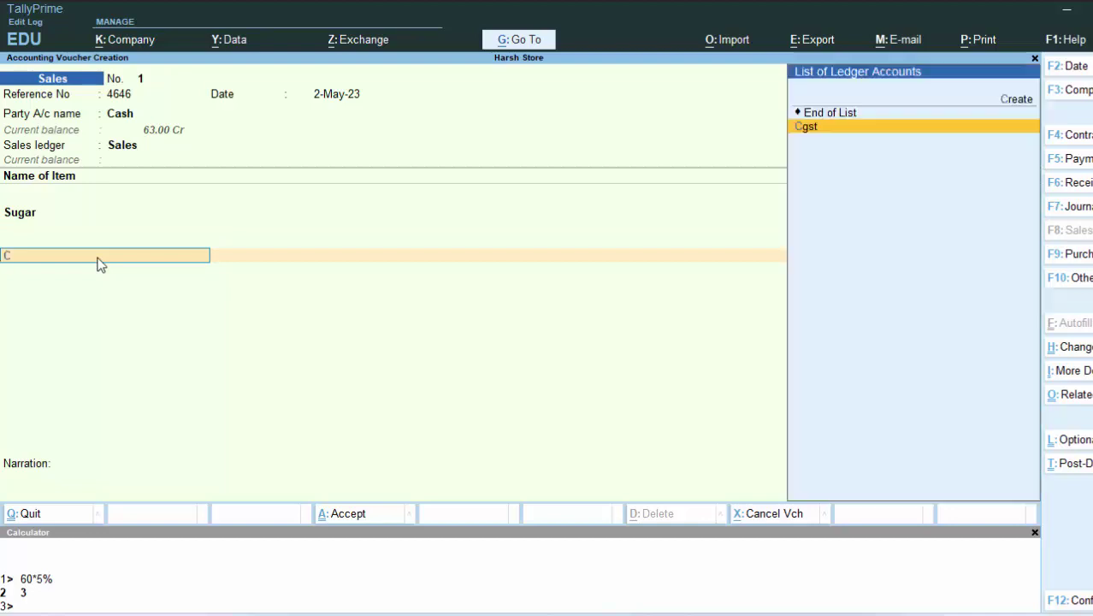
key(Return)
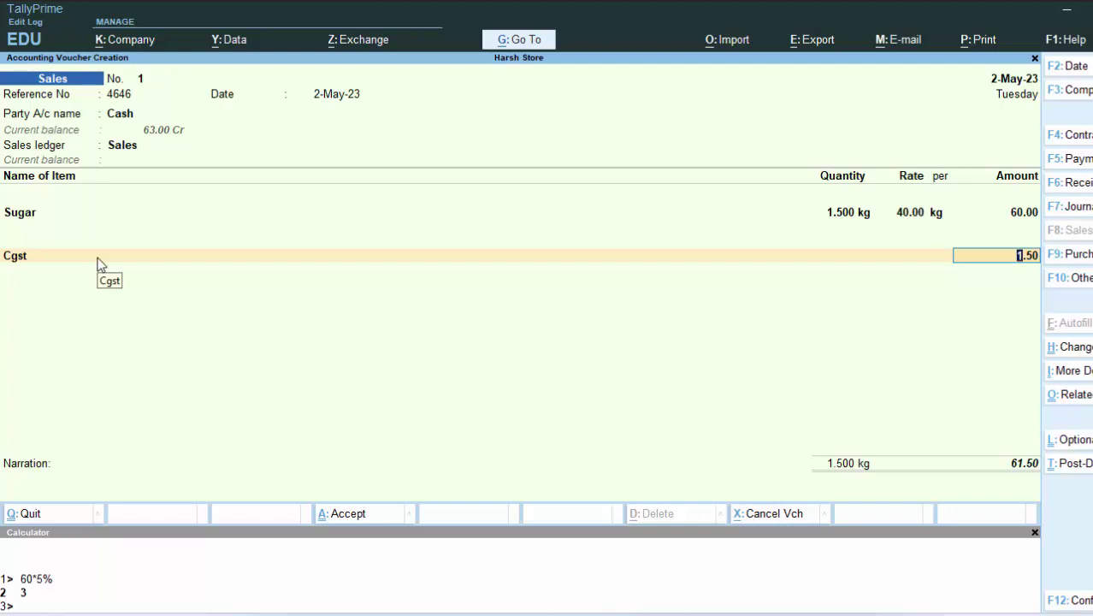
key(Return)
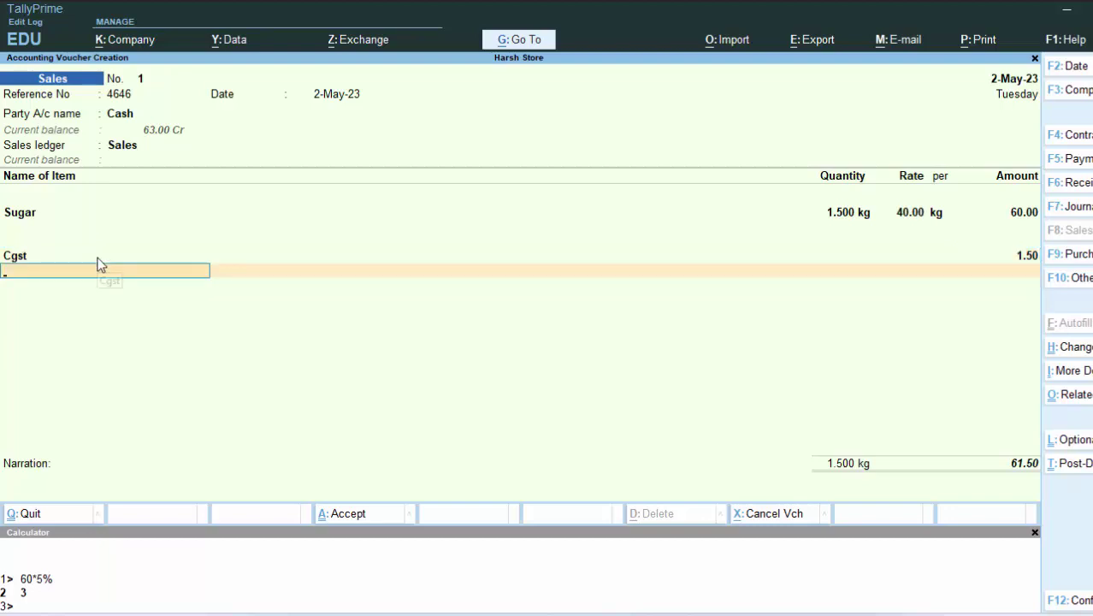
Step: Add the Sgst ledger below the Cgst line in the sales voucher and accept its calculated amount
text(S)
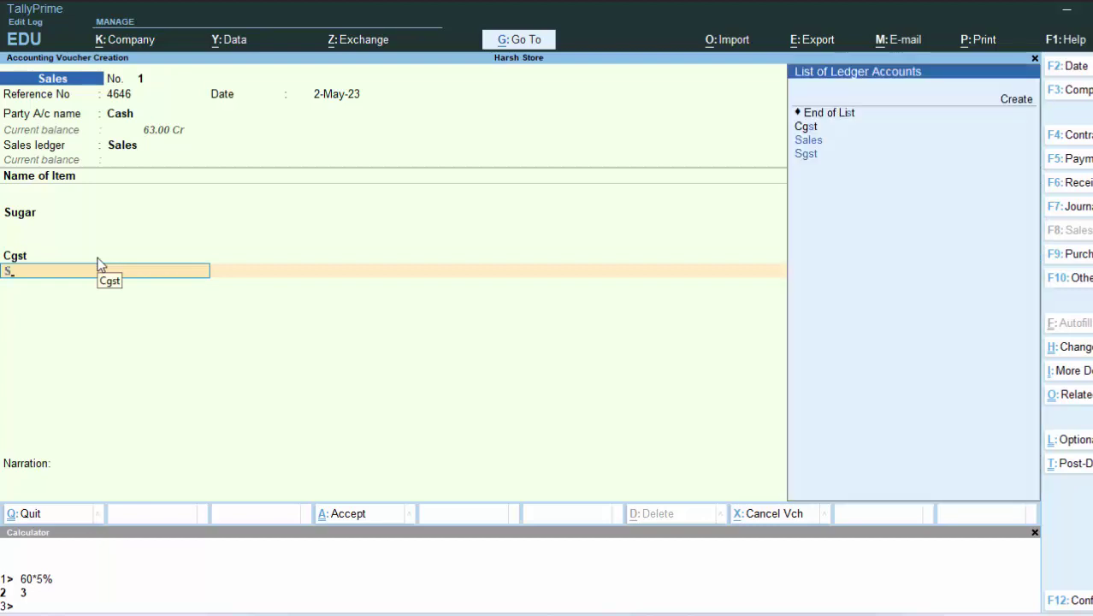
key(Down)
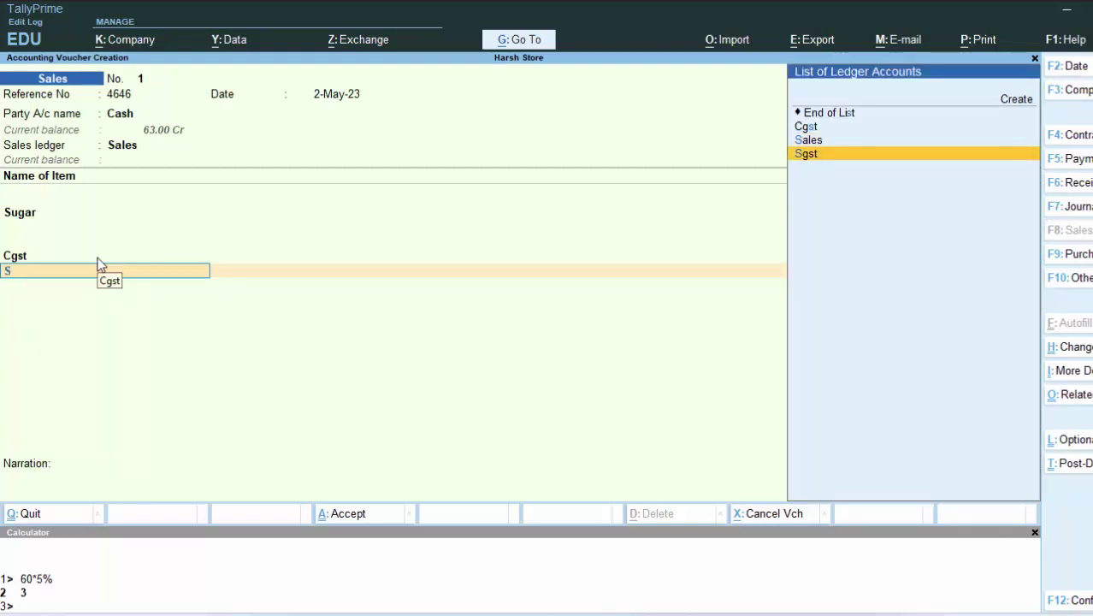
key(Return)
key(Return)
key(Return)
key(Return)
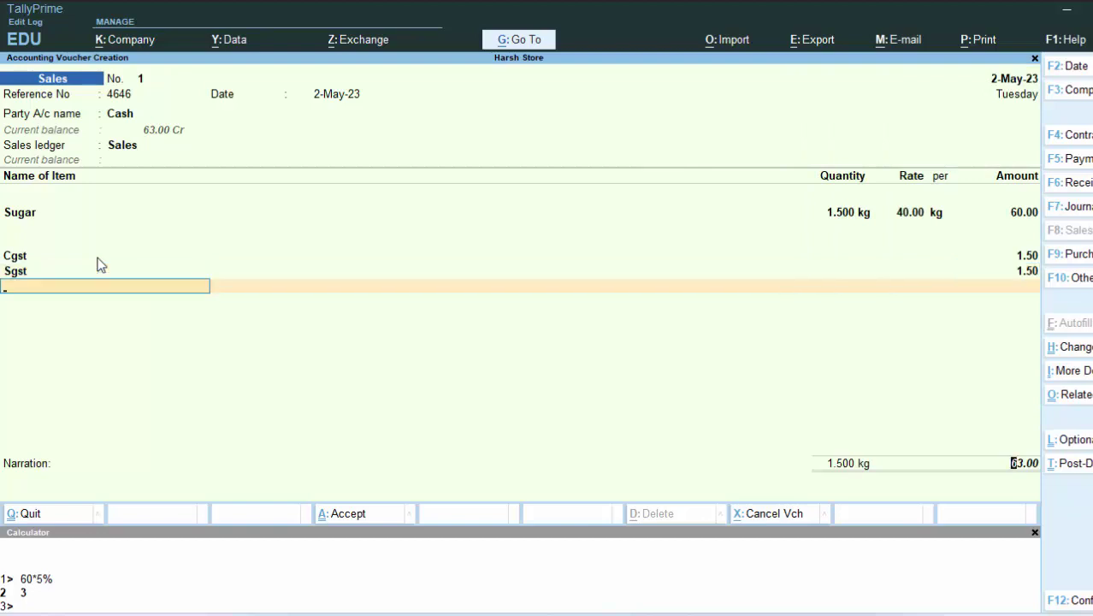